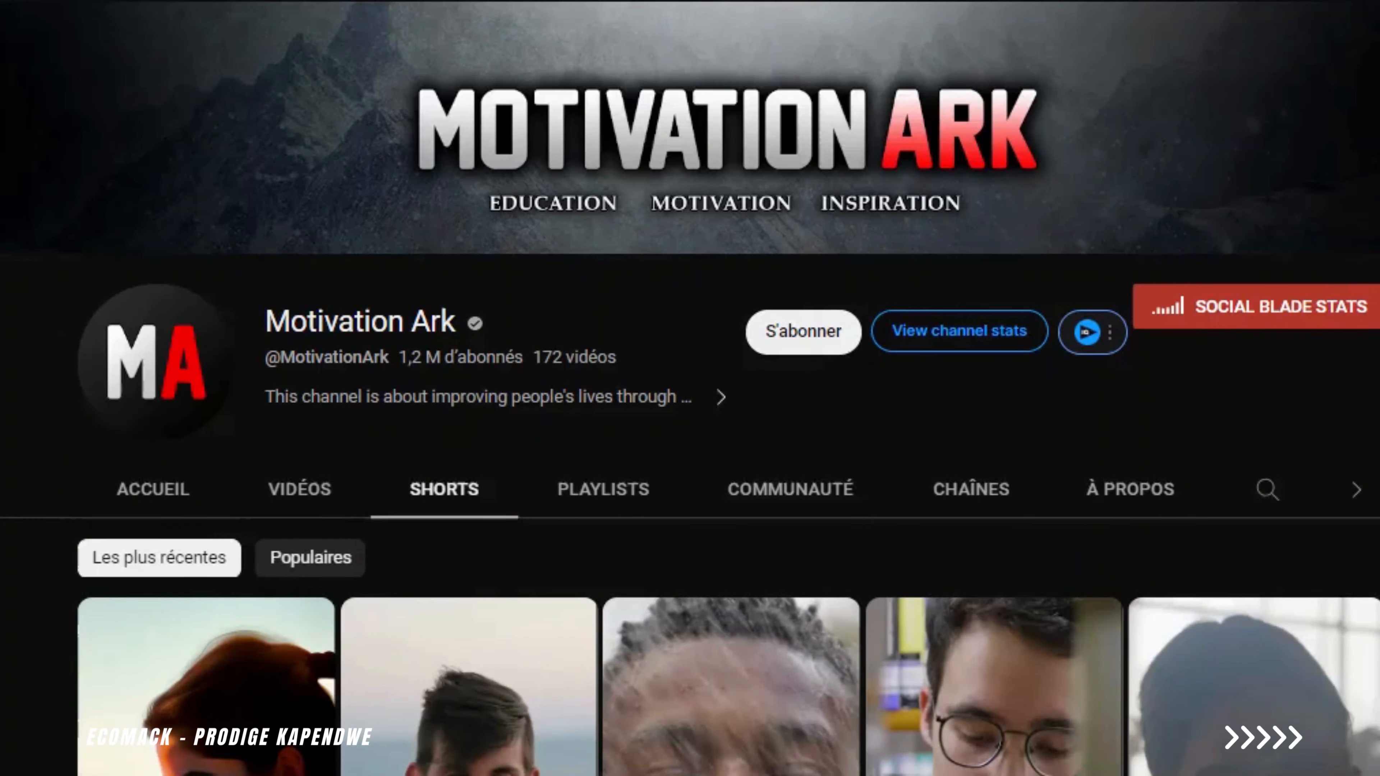
Browse the latest shorts on the Motivation Ark YouTube channel
scroll(690, 414, "down", 10)
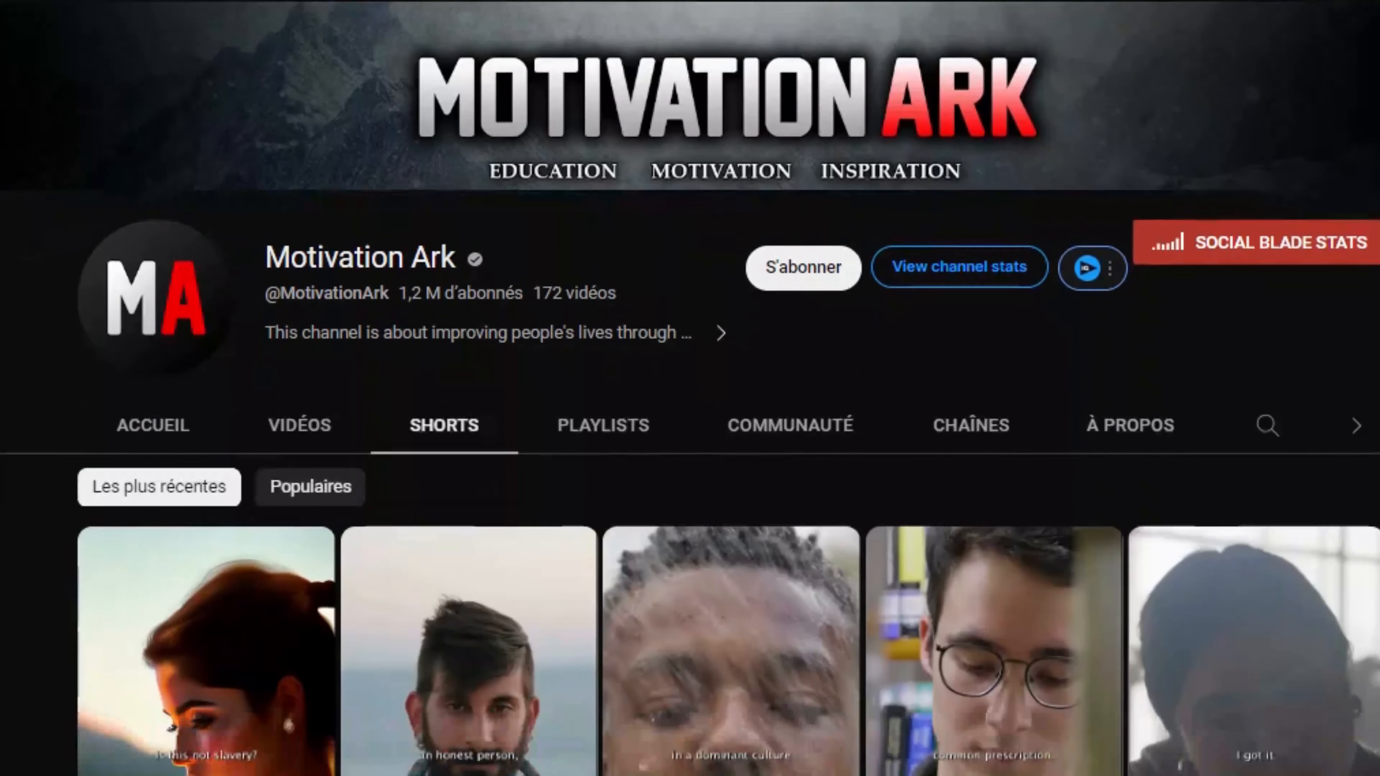
scroll(690, 414, "down", 8)
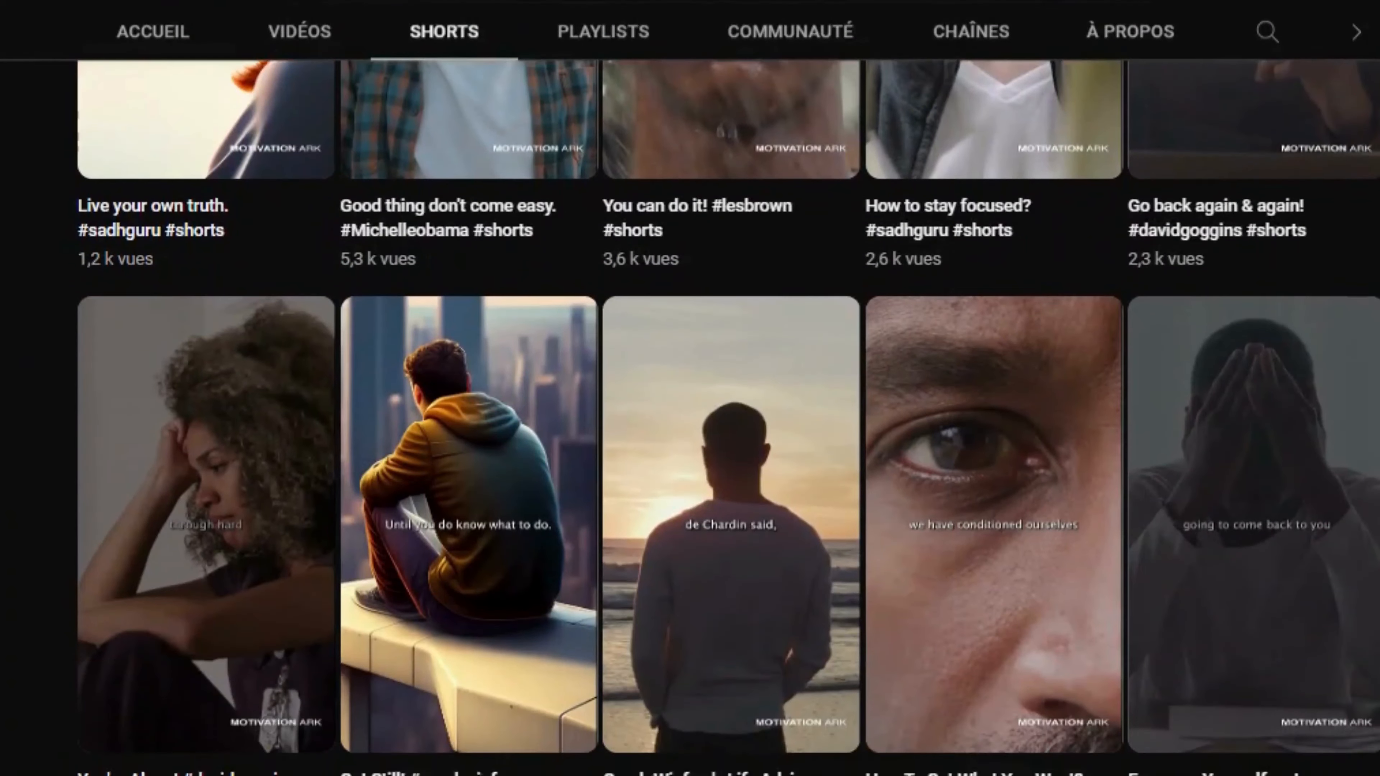
scroll(690, 413, "down", 4)
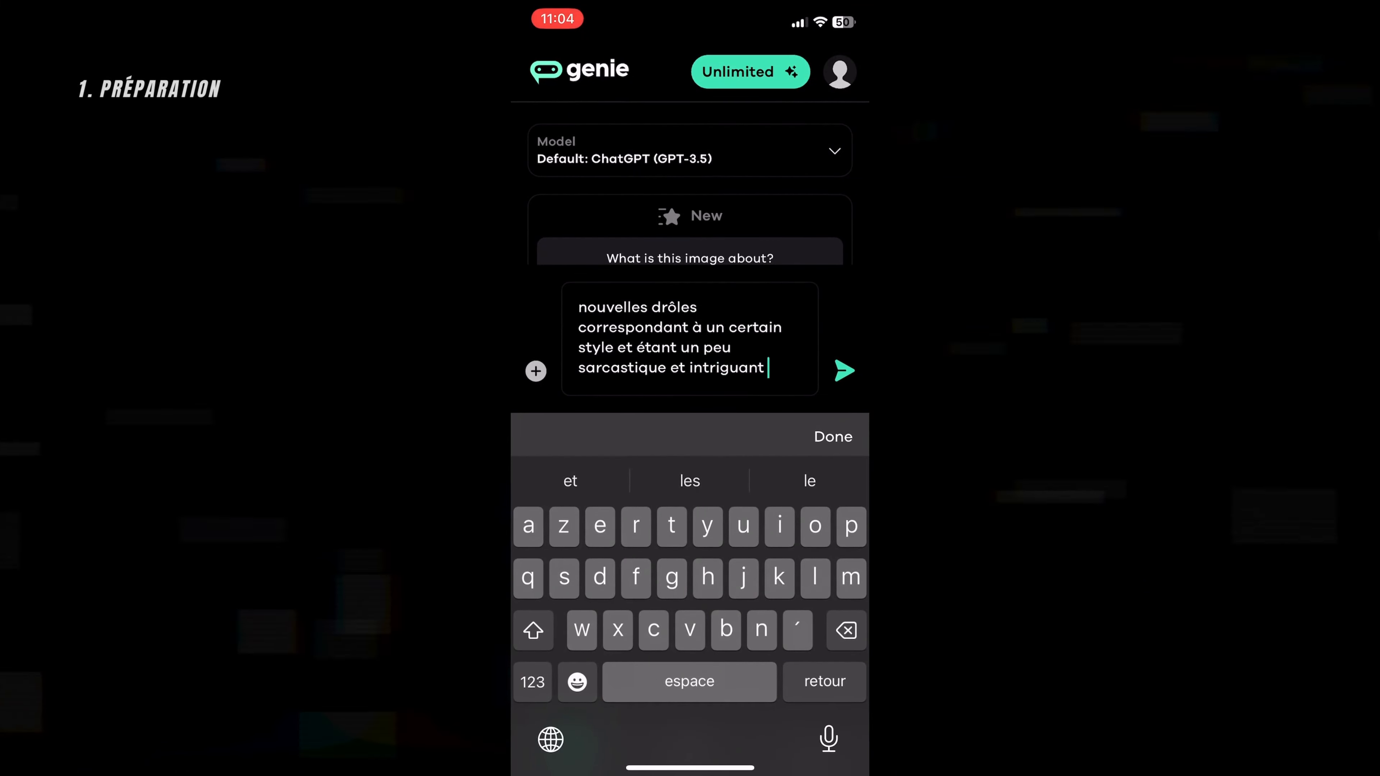
Send Genie the funny, sarcastic prompt, and the prompt copied from the note requesting another short provocative quote
left_click(844, 371)
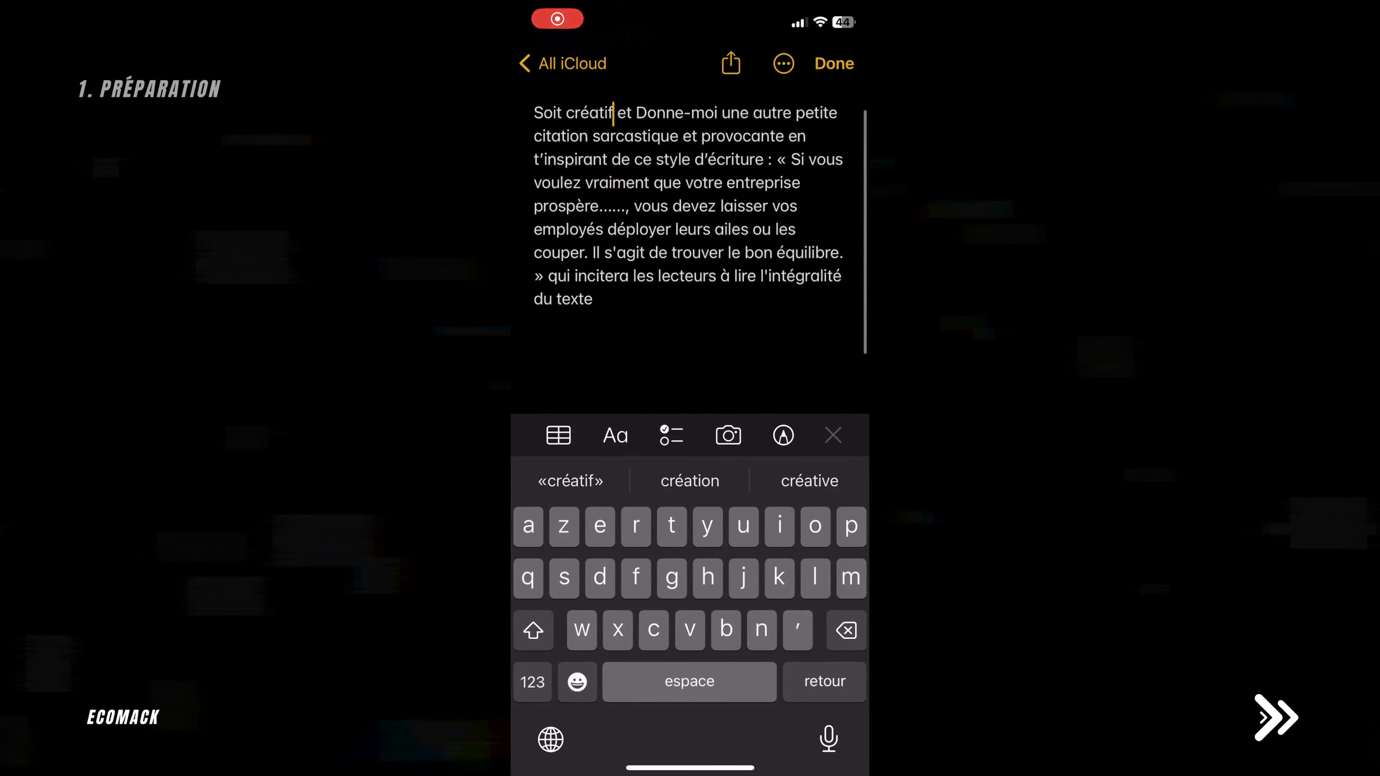
double_click(548, 113)
left_click_drag(562, 128, 596, 314)
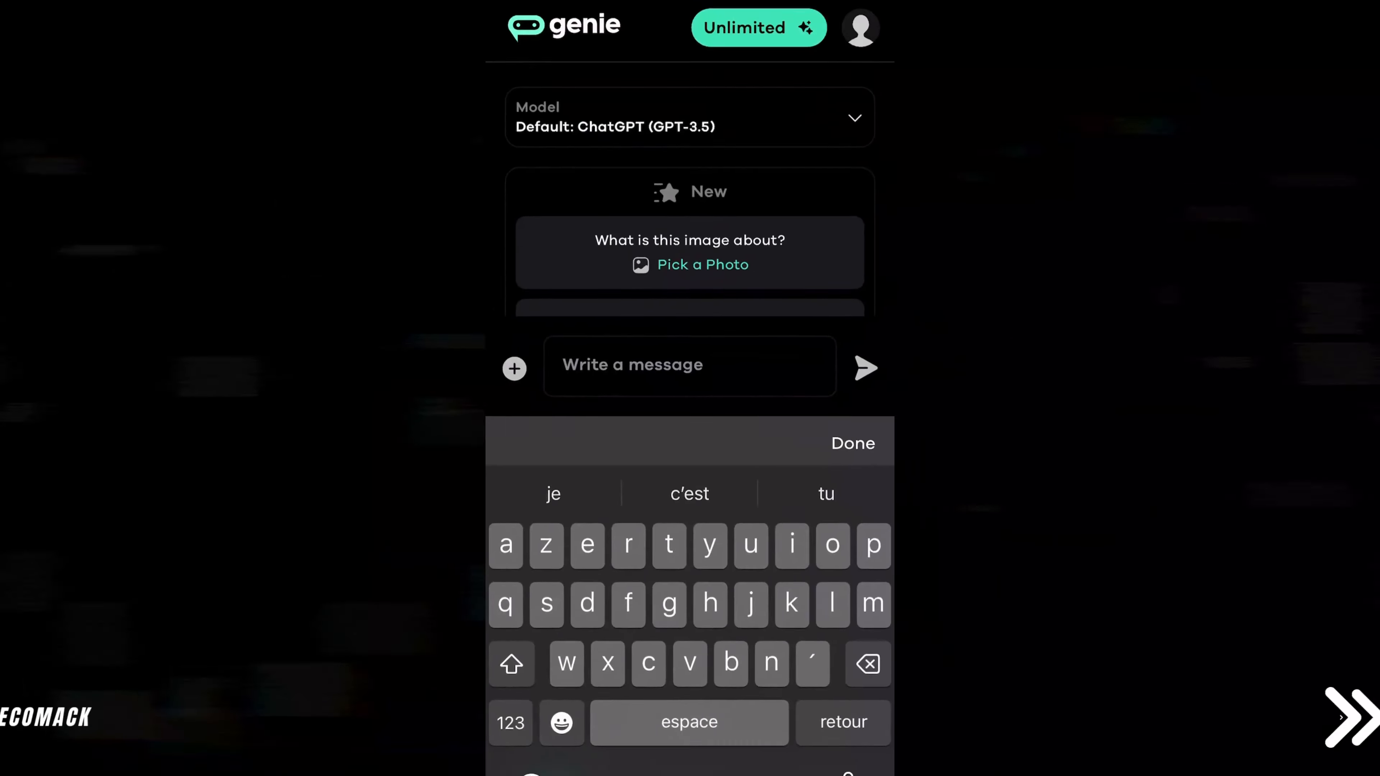
left_click(690, 369)
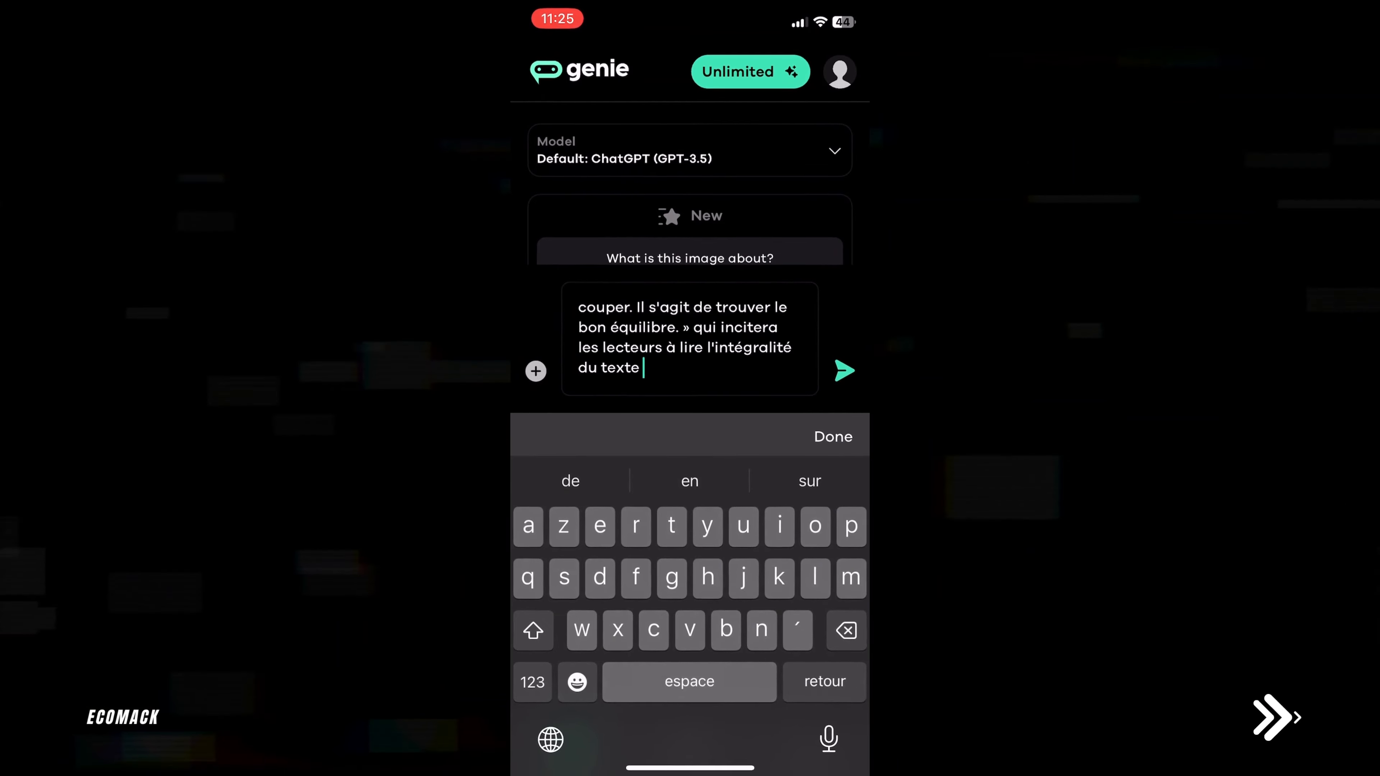
left_click(844, 370)
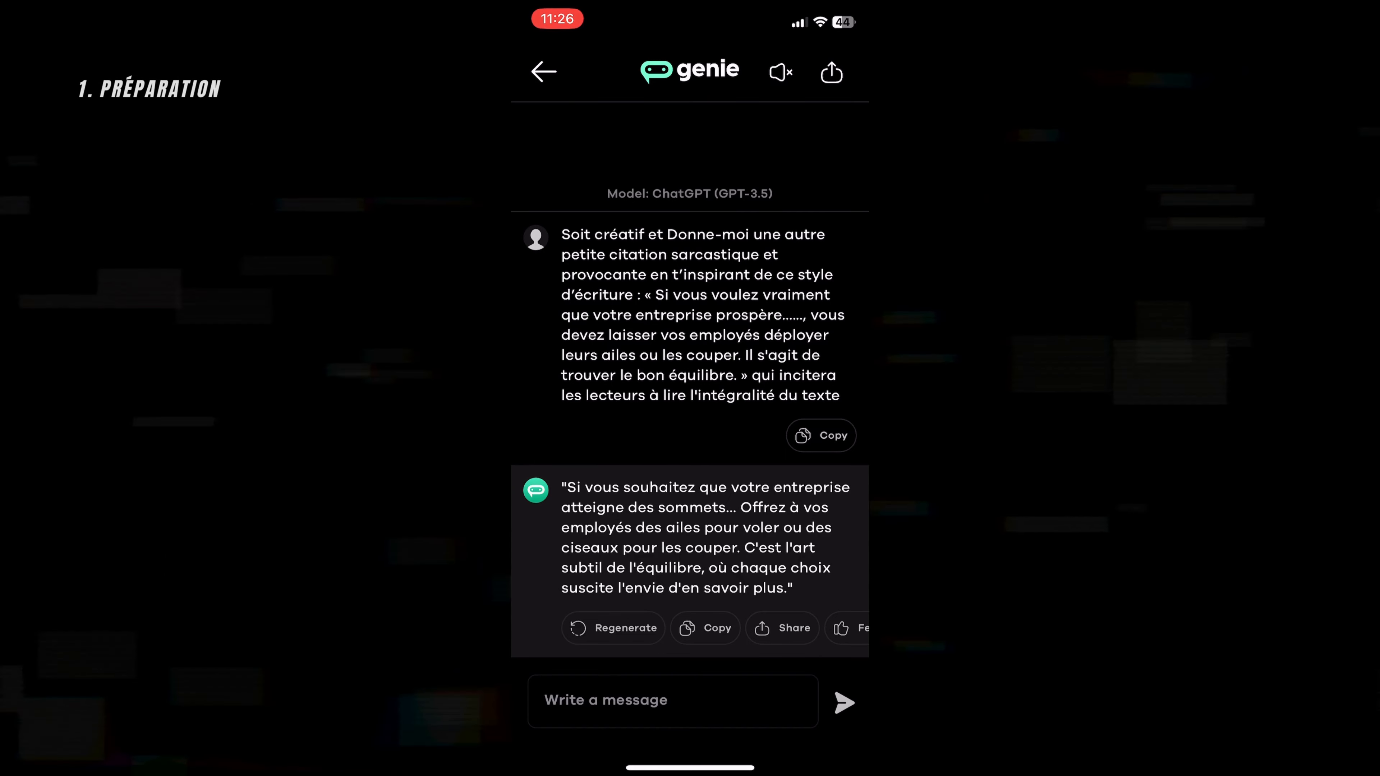
Regenerate Genie's sarcastic business quote twice
left_click(613, 629)
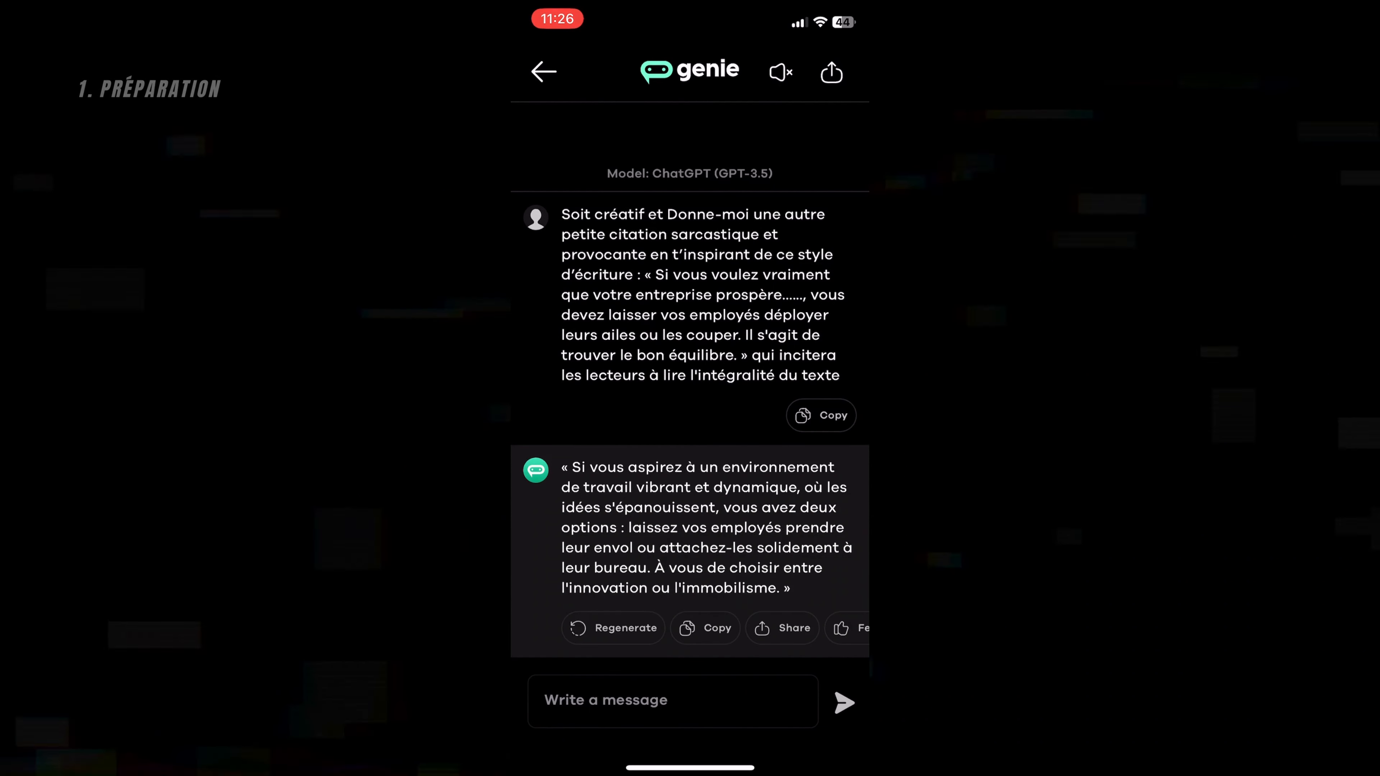
left_click(614, 628)
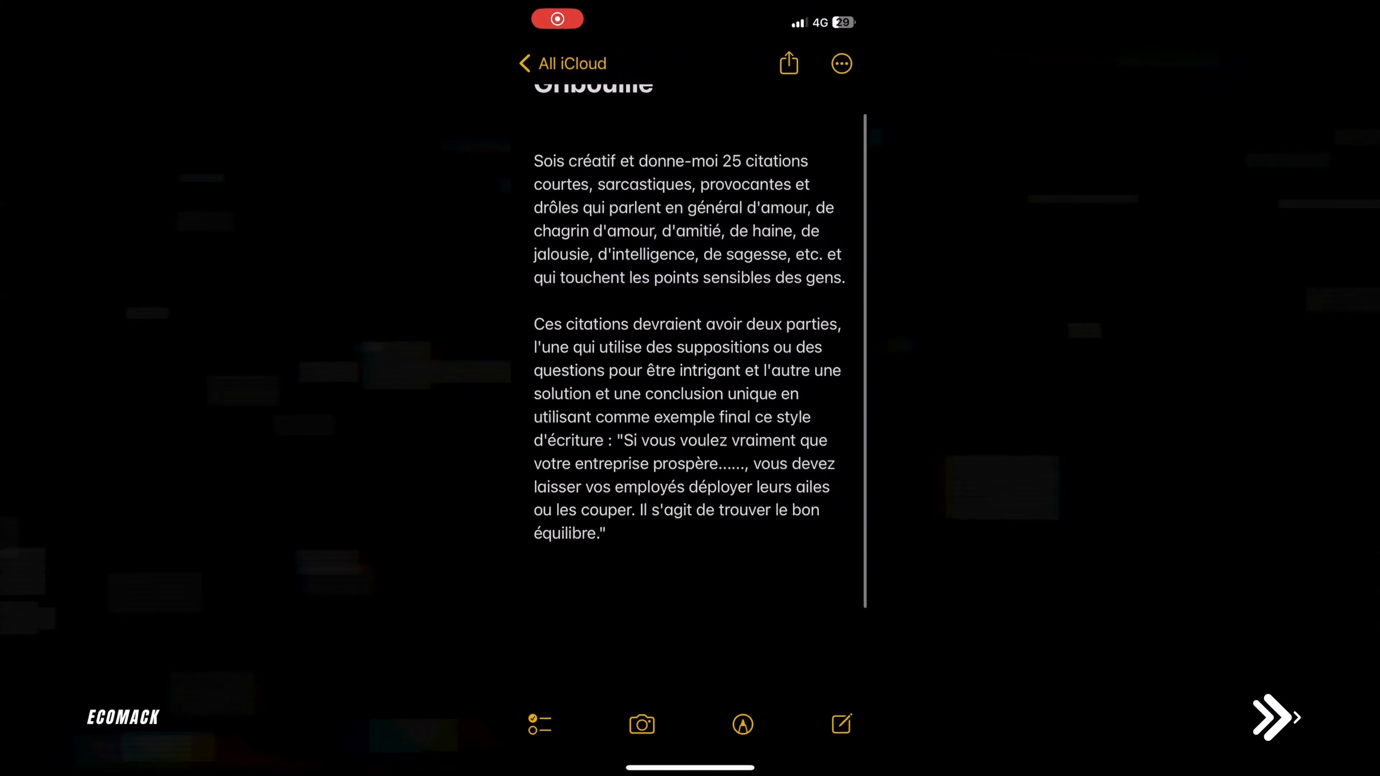
Copy the note's full prompt asking for 25 short, sarcastic, two-part quotes
double_click(549, 162)
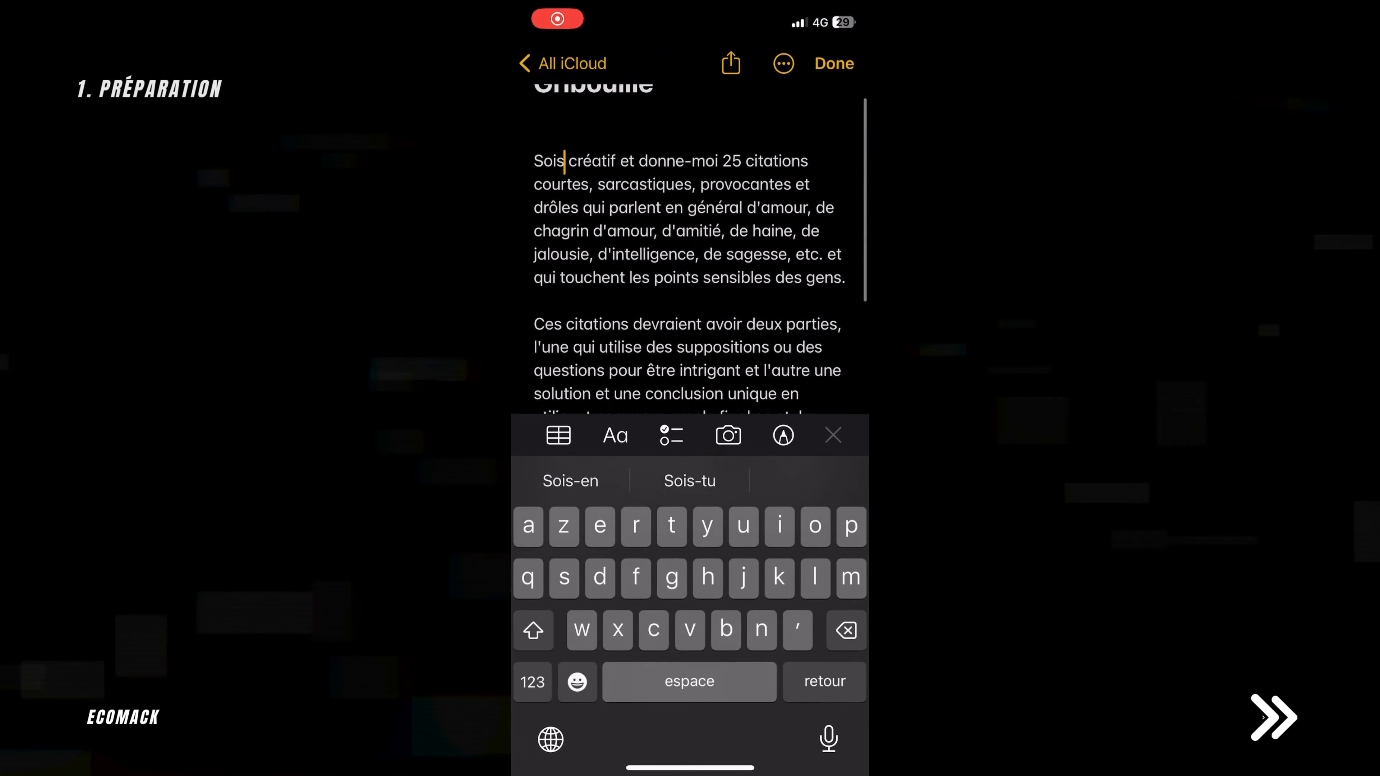
left_click_drag(564, 179, 606, 406)
key("ctrl+c")
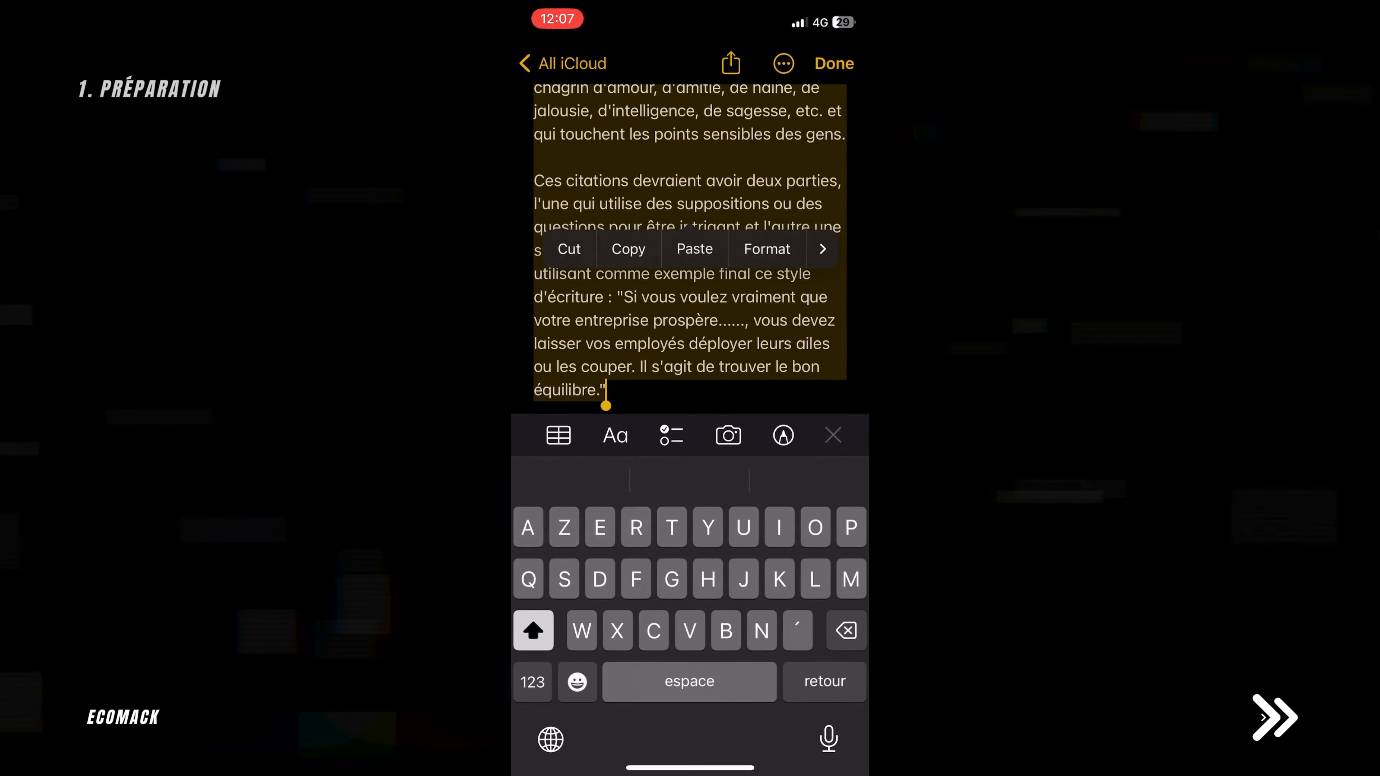
left_click(629, 249)
Switch to Genie, paste the 25-quote prompt as a new message and send it
left_click_drag(690, 768, 701, 517)
left_click(693, 391)
left_click(646, 651)
left_click(641, 370)
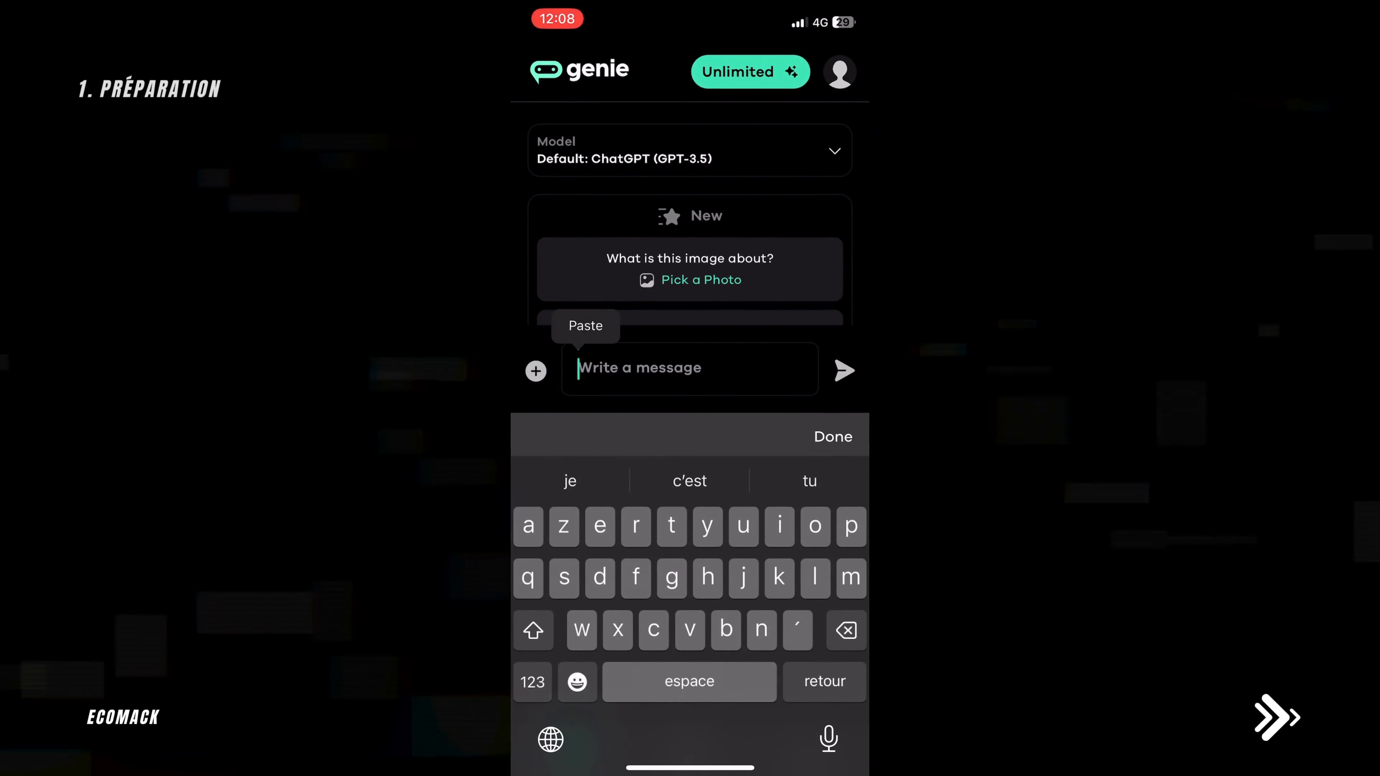
left_click(585, 326)
left_click(690, 464)
left_click(844, 370)
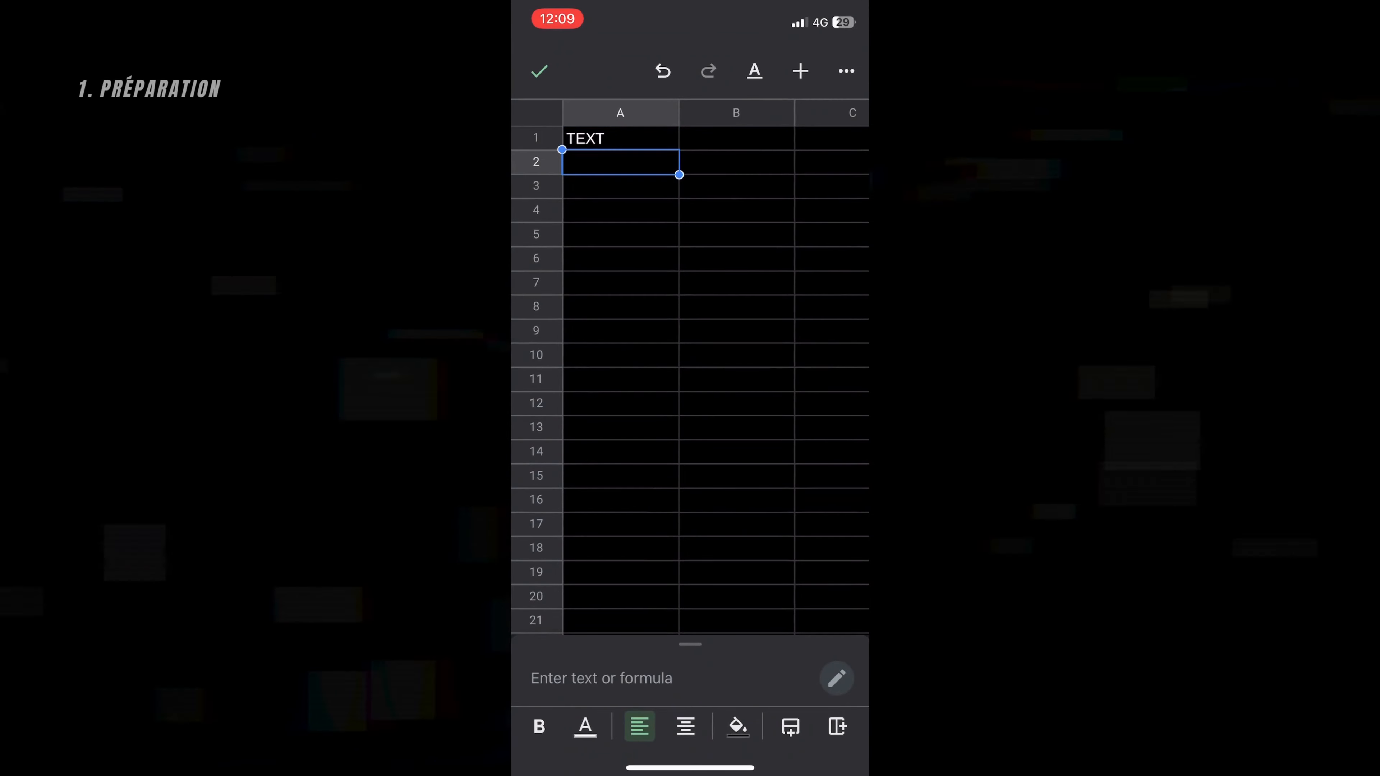
Paste the 25 generated quotes into the spreadsheet under the TEXT heading, starting at cell A2
left_click(621, 162)
left_click(708, 117)
scroll(690, 416, "down", 9)
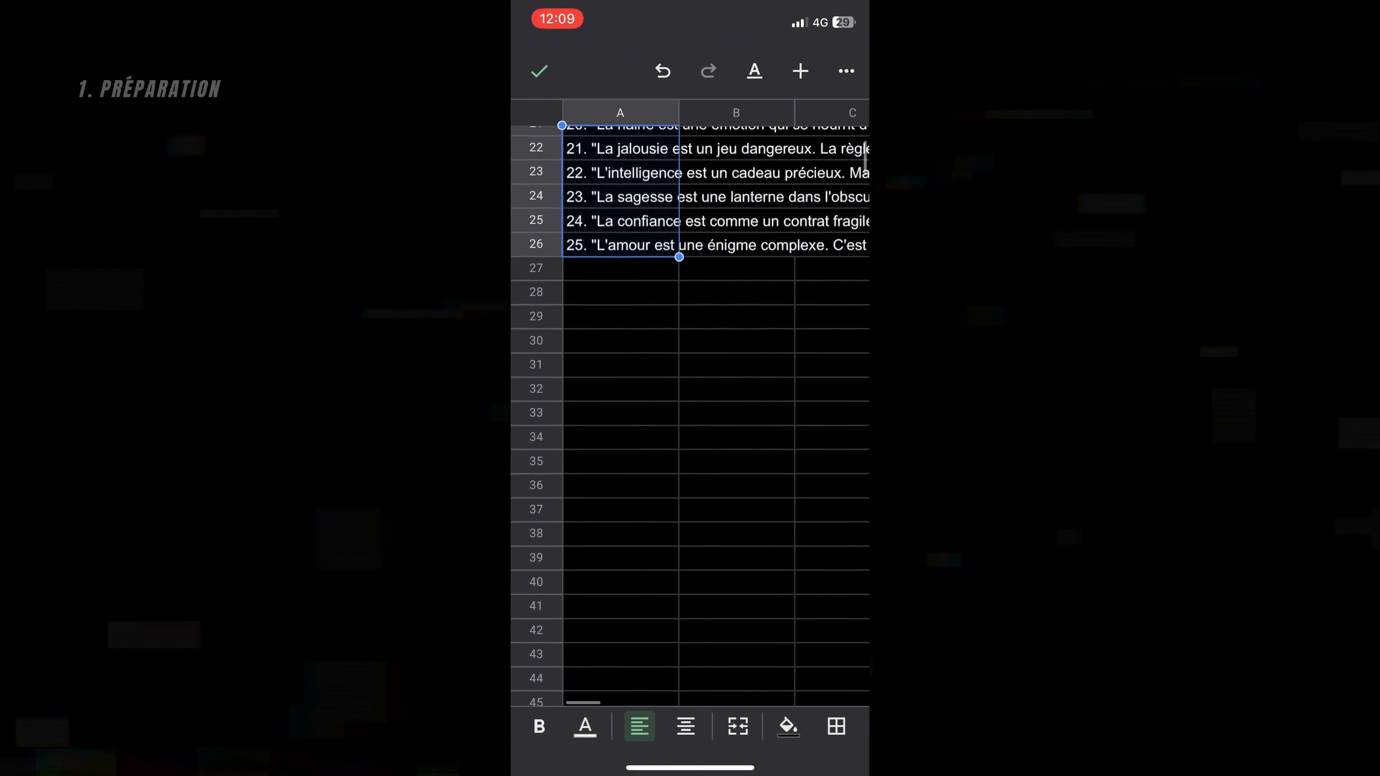
Switch back to Genie and begin a follow-up message with 25 below the last quote
left_click_drag(690, 768, 700, 489)
left_click(641, 402)
left_click(641, 696)
left_click(532, 681)
type("2")
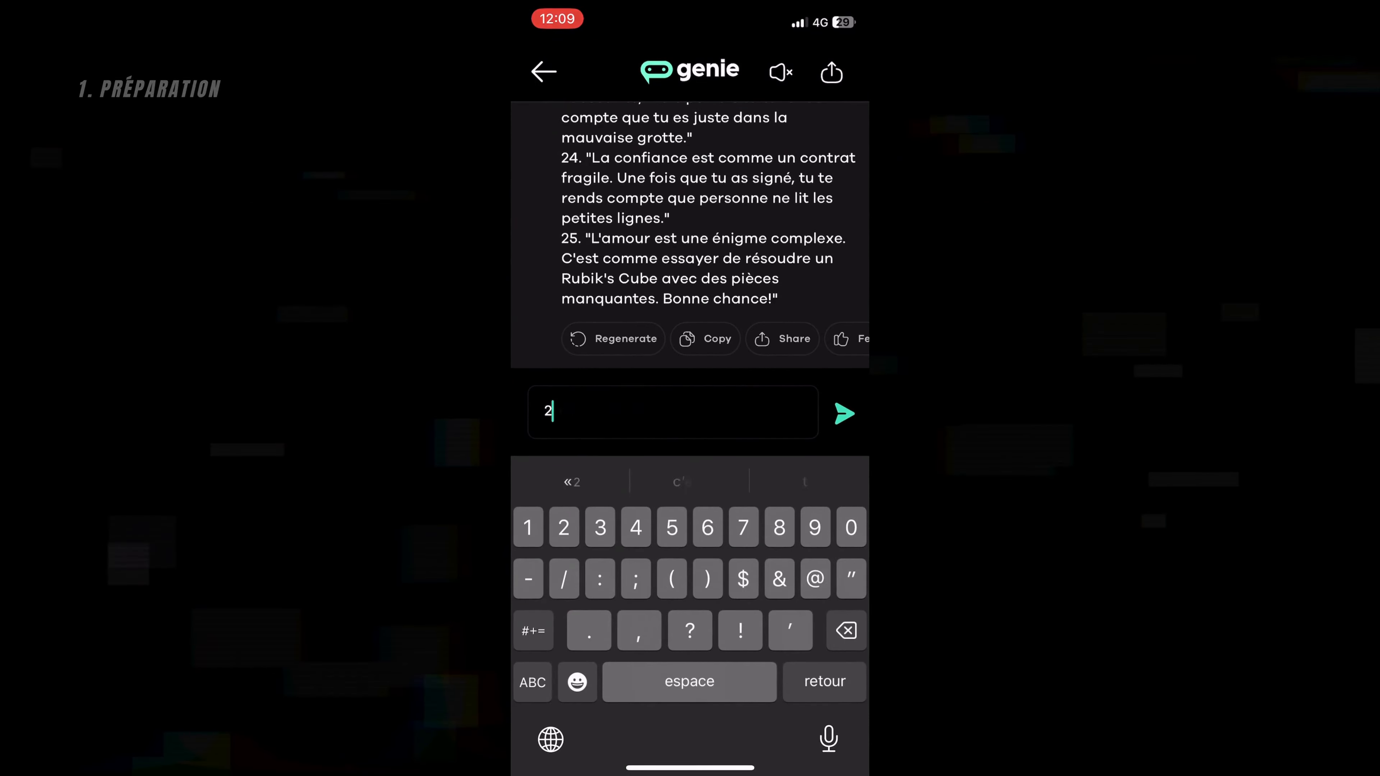
type("5")
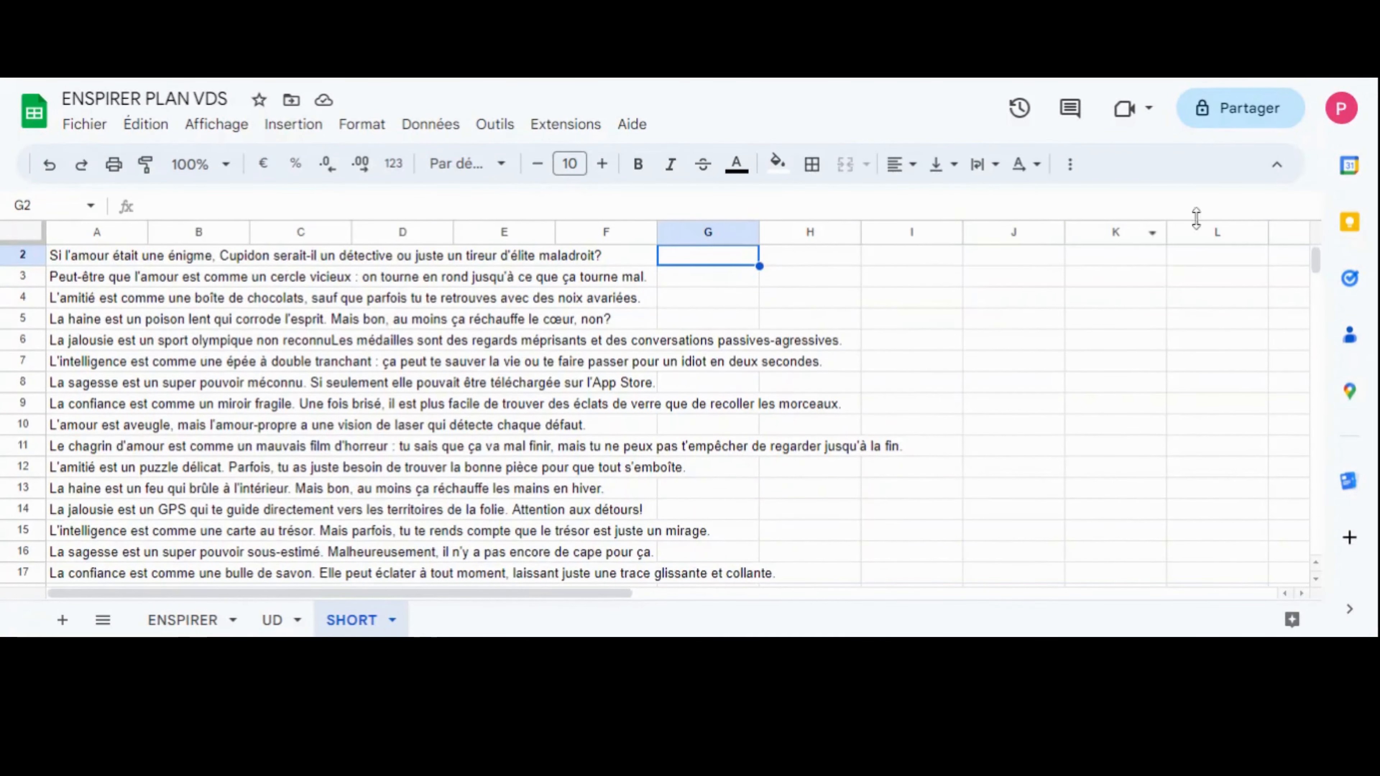
Switch to the SHORT sheet of ENSPIRER PLAN VDS in Google Sheets and review the quotes
scroll(1301, 256, "up", 1)
left_click_drag(1313, 259, 1317, 290)
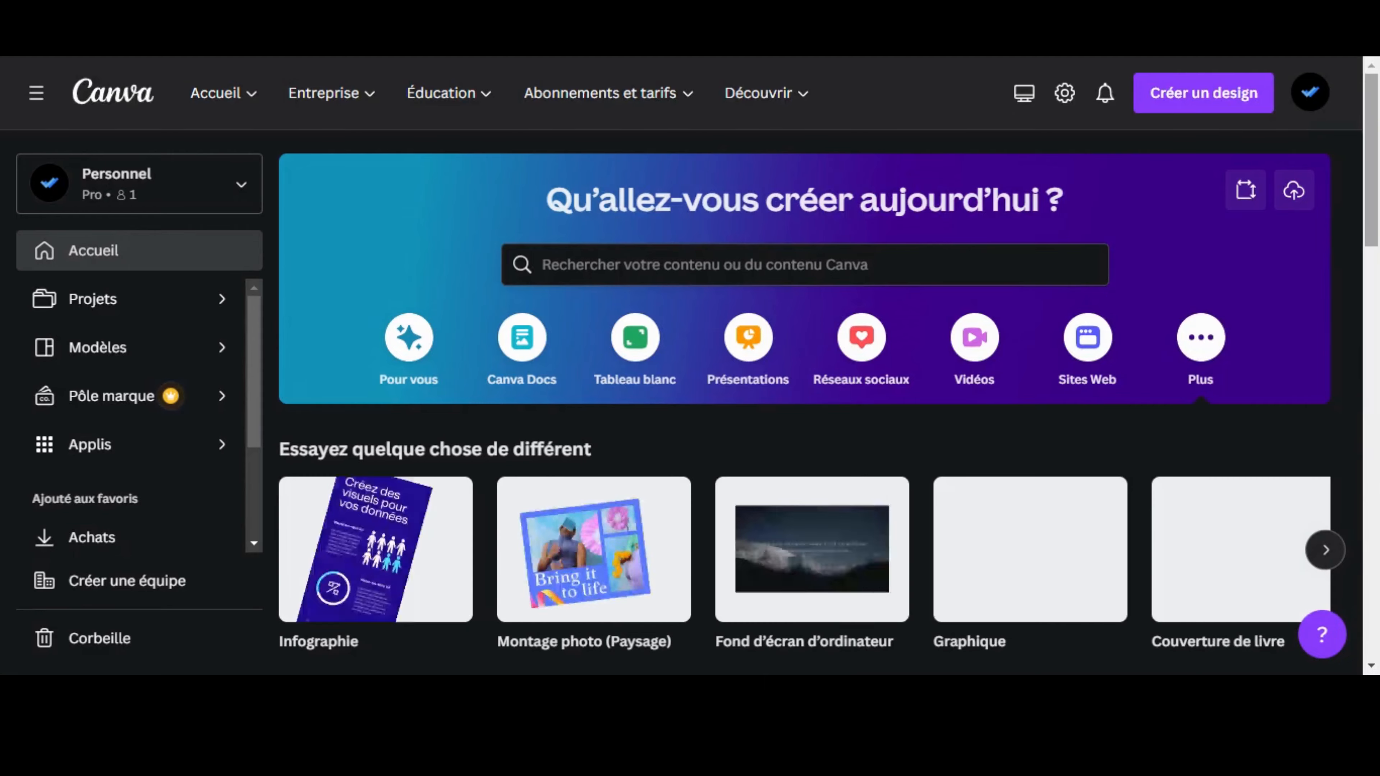
Switch to Canva and search the templates for tiktok
scroll(829, 390, "down", 10)
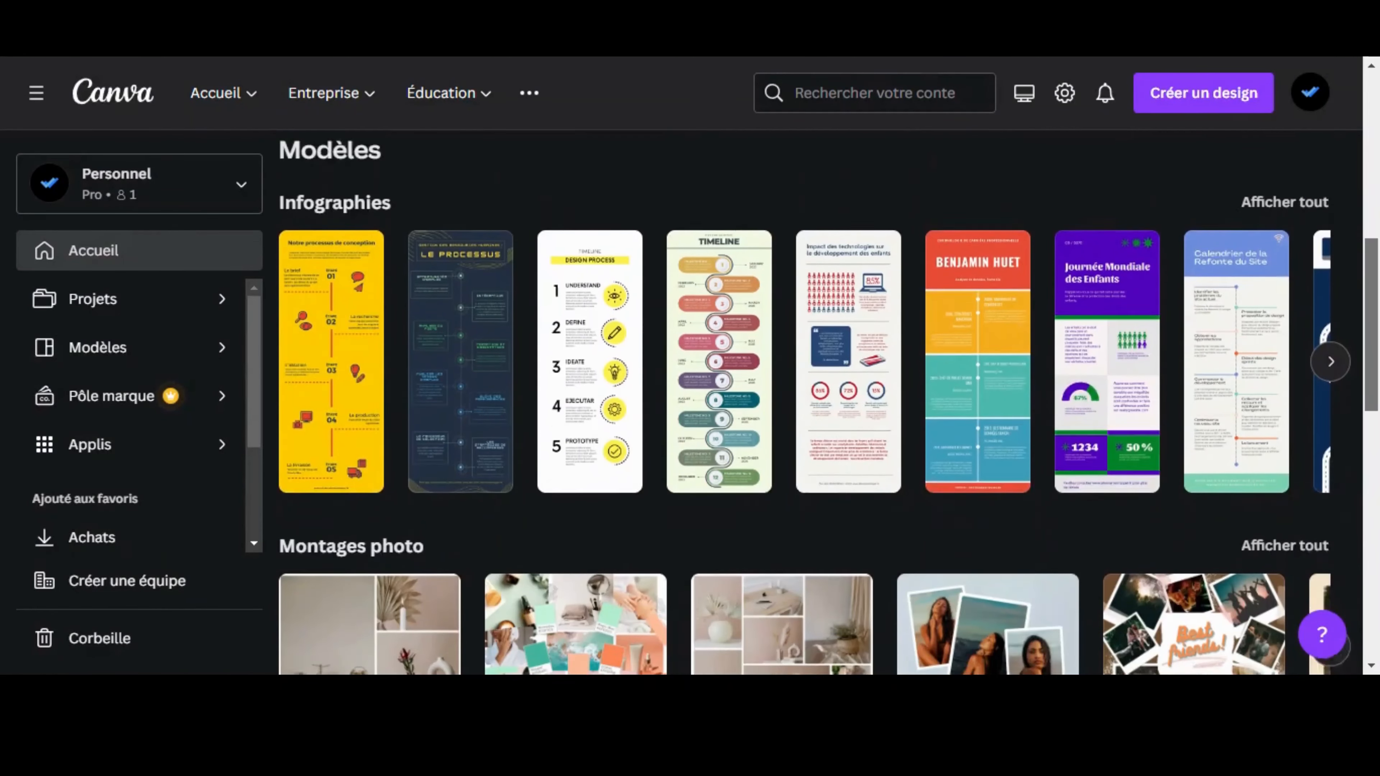
scroll(815, 402, "down", 6)
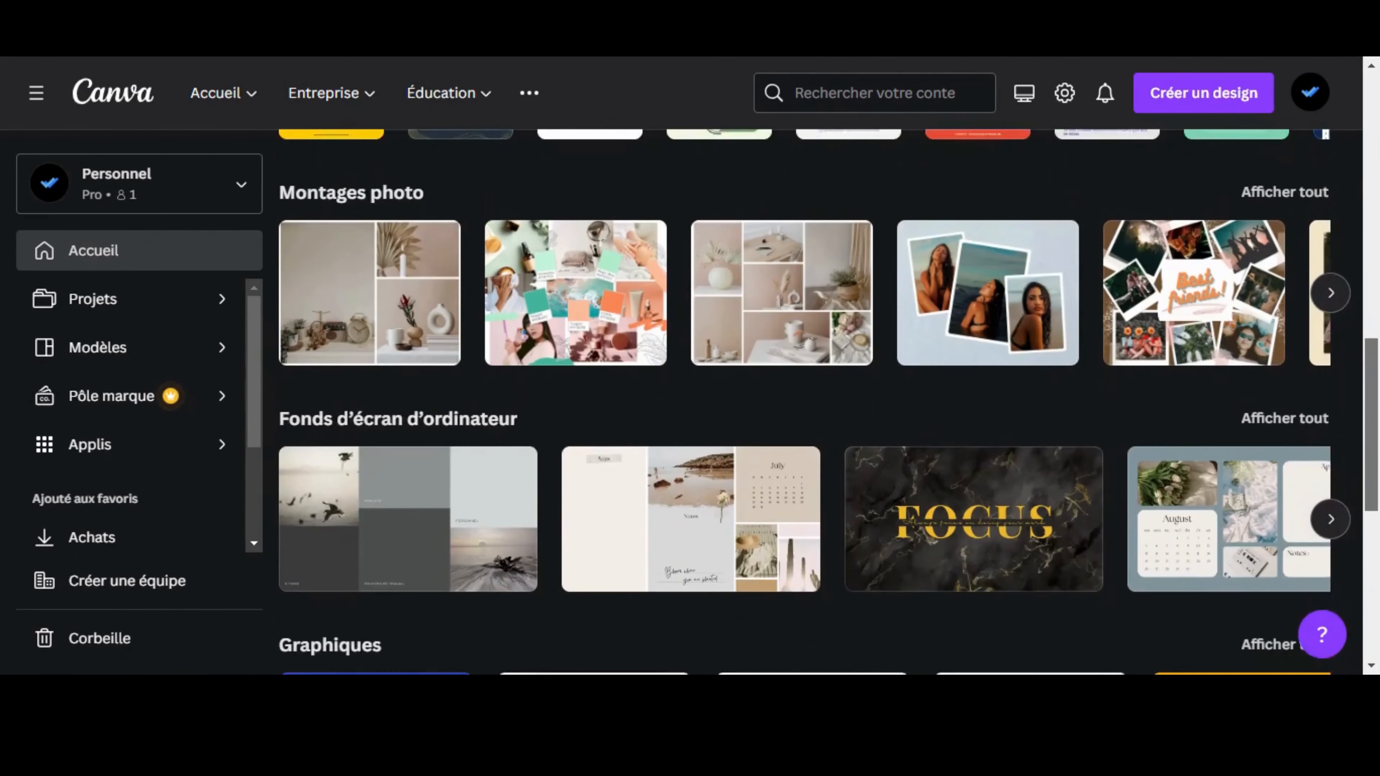
scroll(1044, 223, "up", 15)
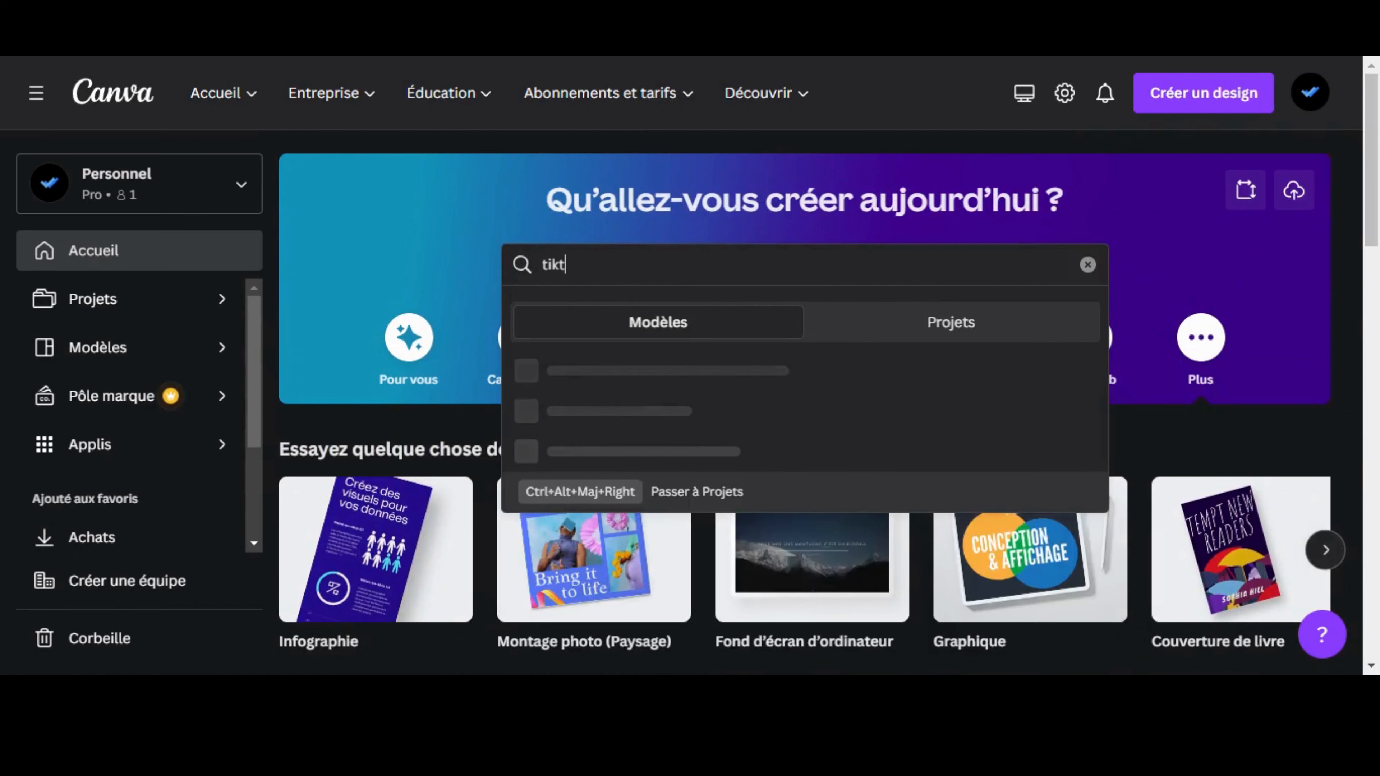
key("Return")
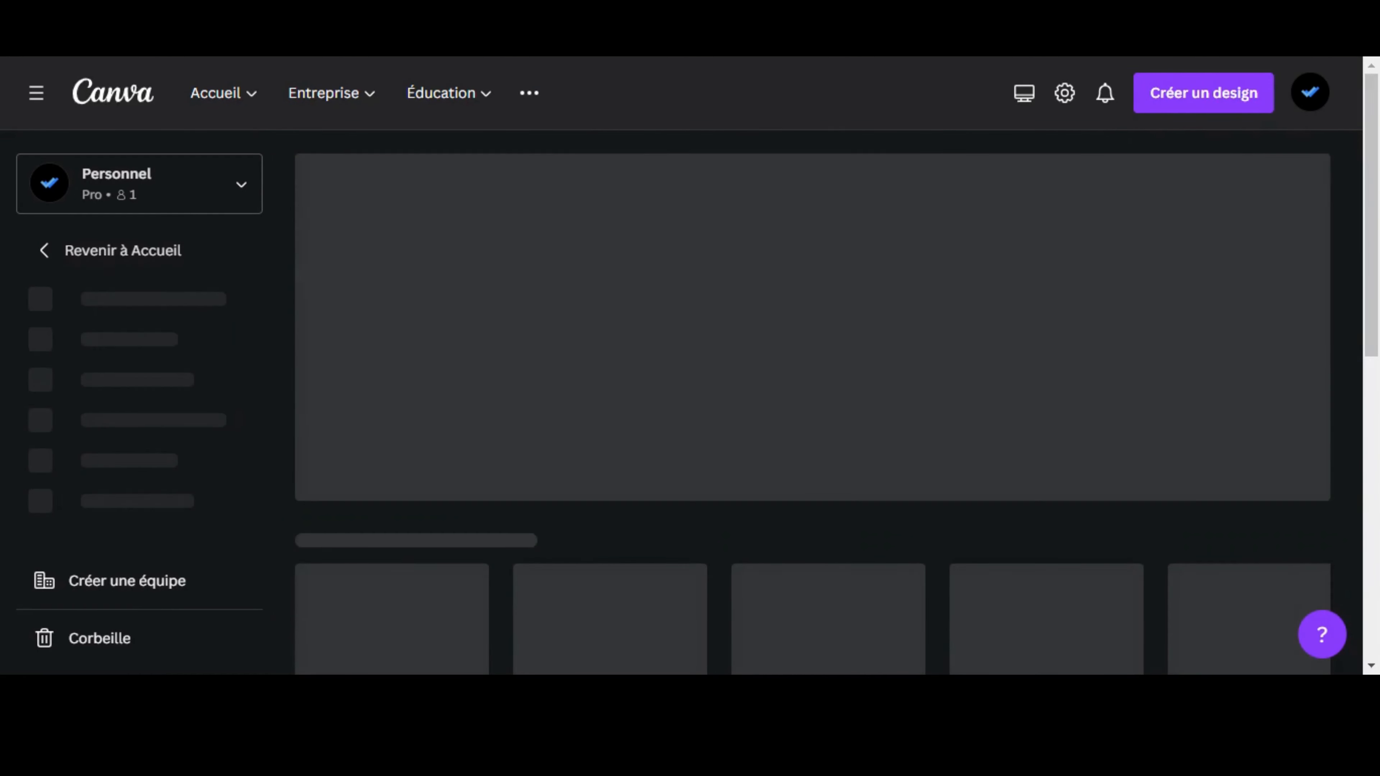
Browse the TikTok story templates for a suitable motivational quote design
scroll(804, 403, "down", 1)
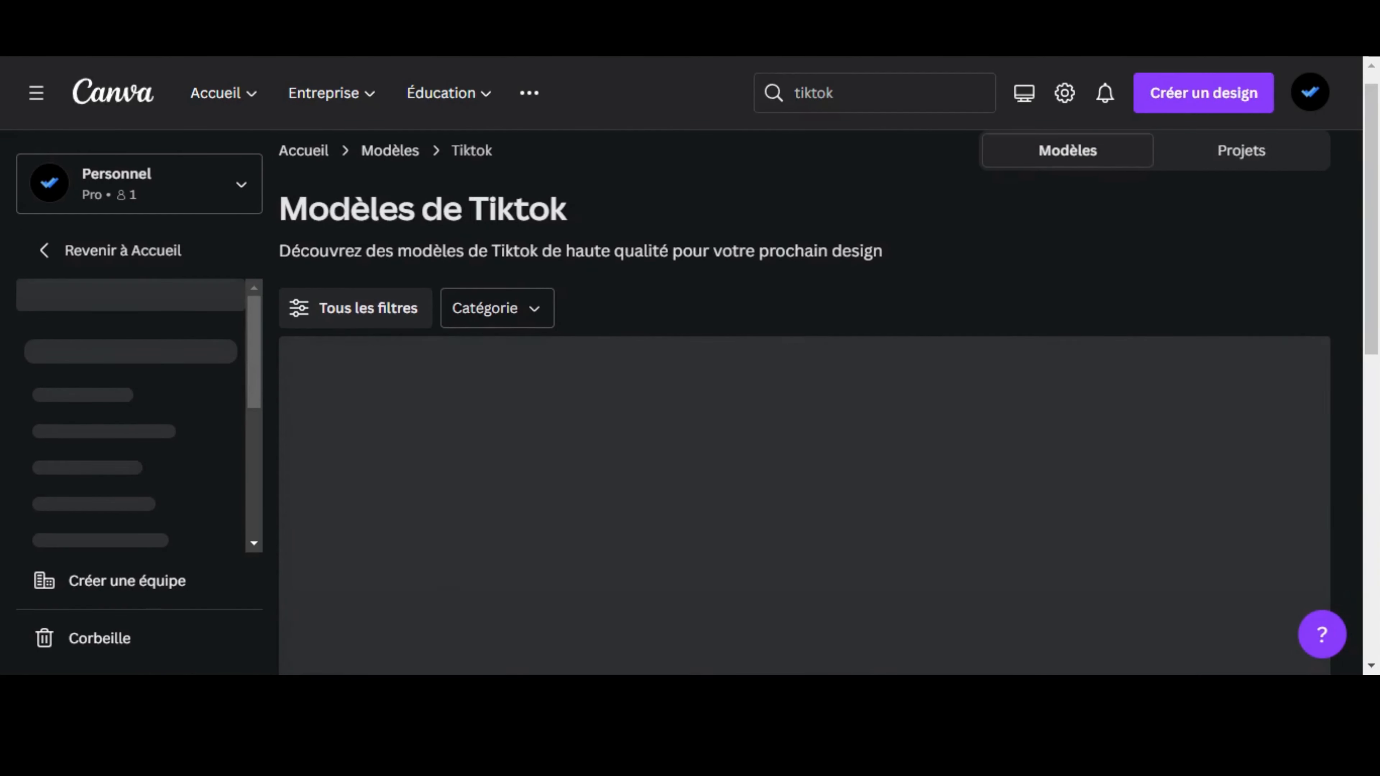
scroll(804, 402, "down", 10)
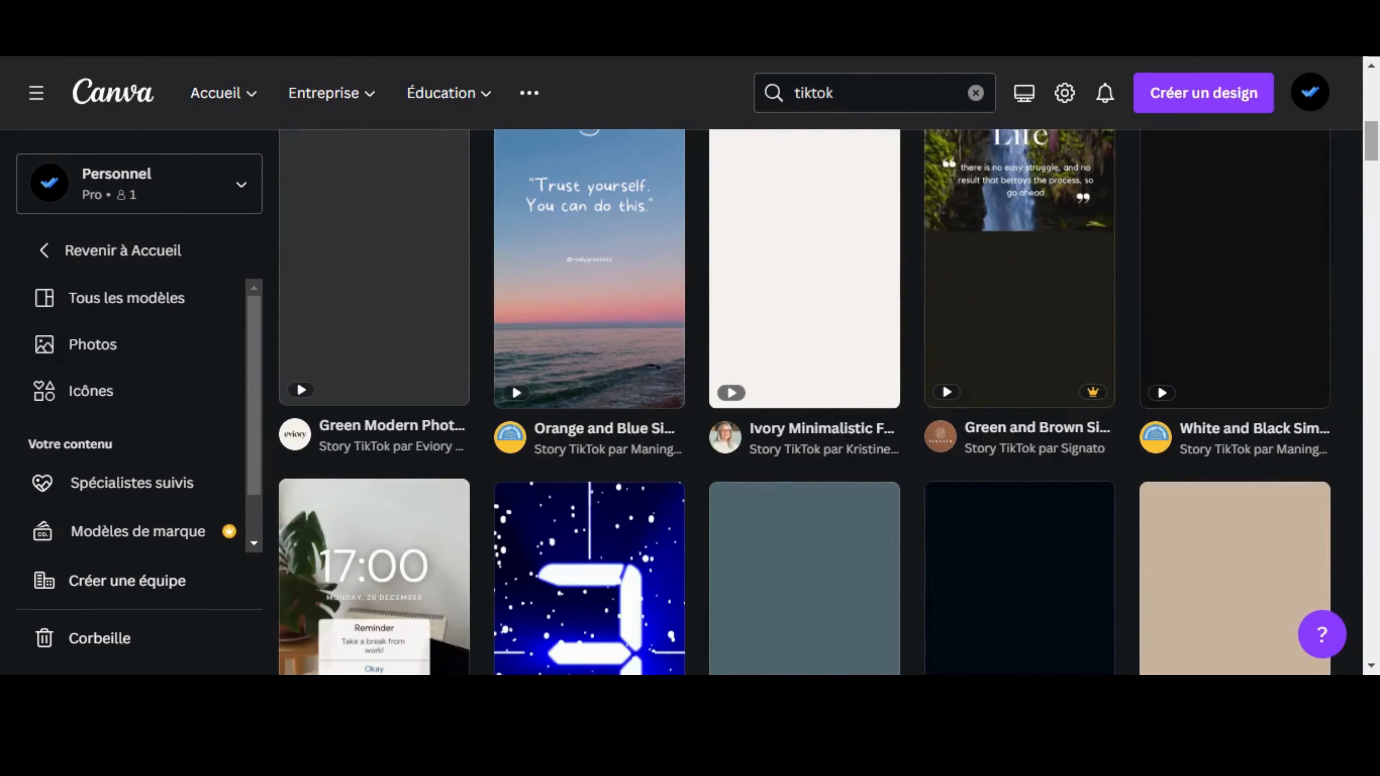
scroll(803, 403, "up", 5)
scroll(804, 402, "up", 3)
scroll(804, 403, "down", 12)
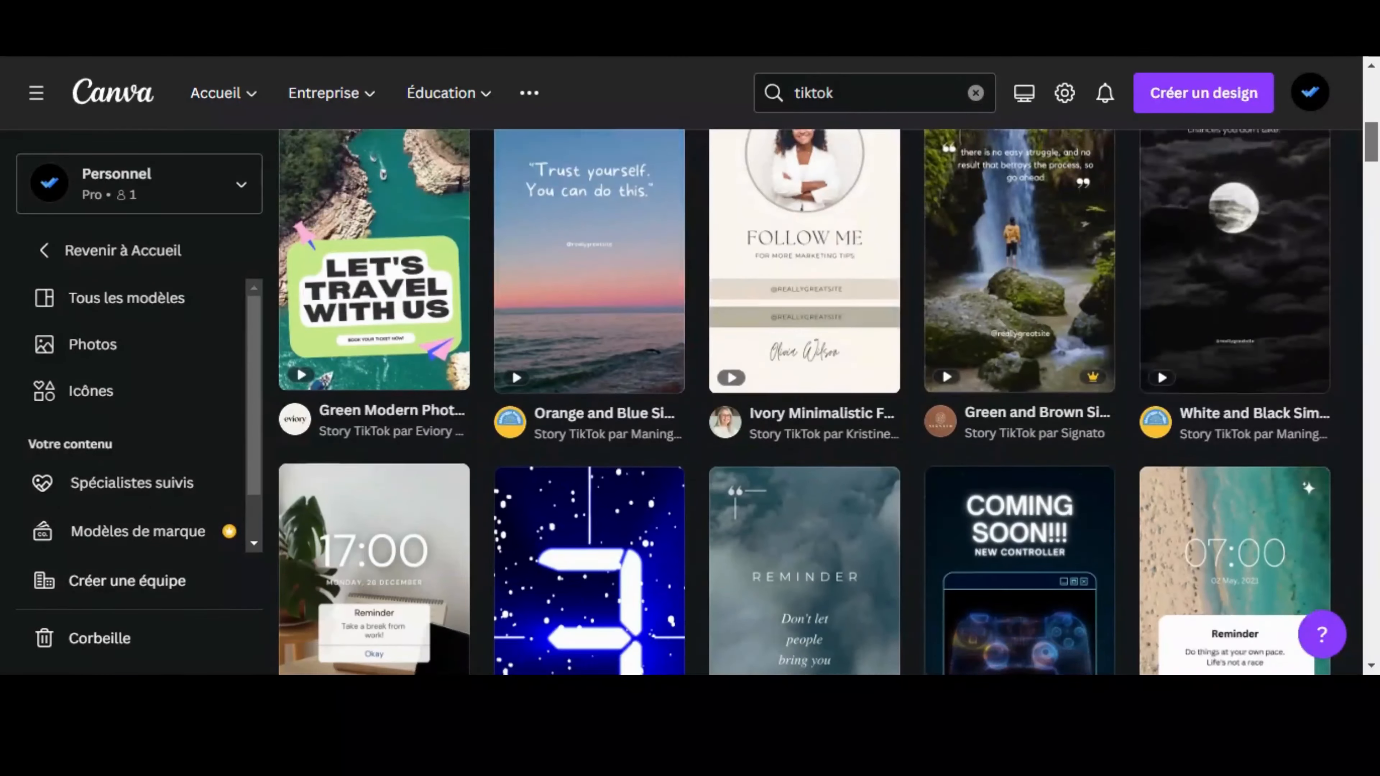
scroll(804, 402, "down", 12)
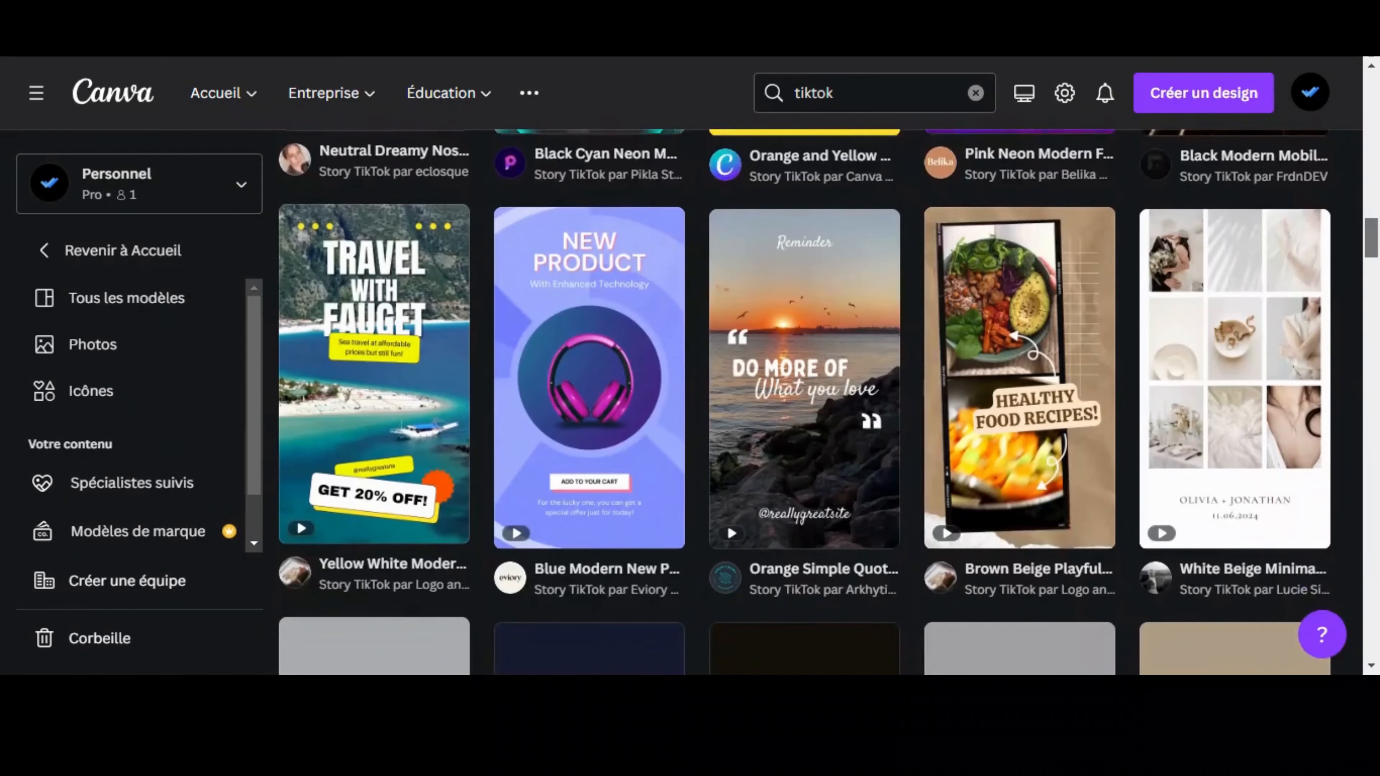
scroll(804, 402, "down", 5)
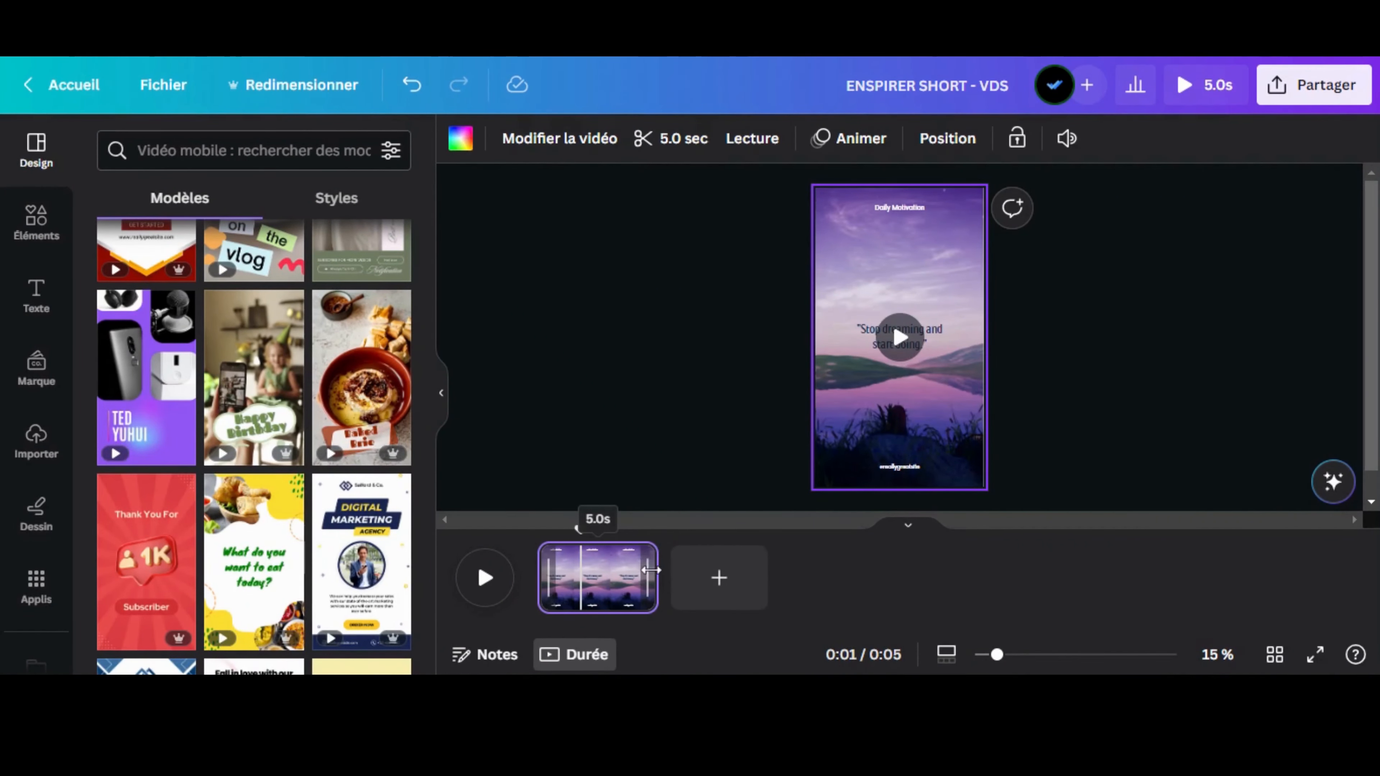
Extend the video page's duration to 15.0 seconds on the timeline
left_click_drag(650, 570, 794, 586)
left_click_drag(1213, 581, 1212, 580)
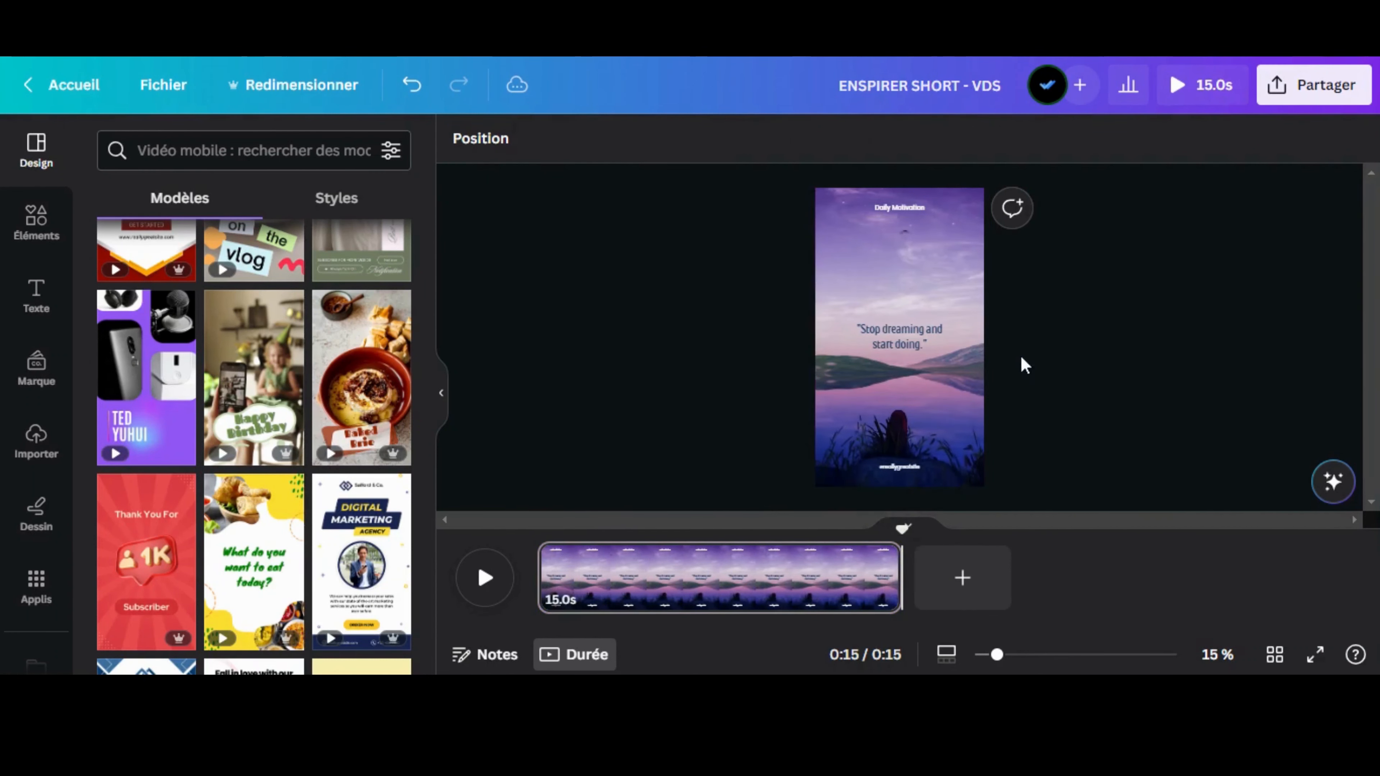
Change the "Stop dreaming and start doing." quote to the Now font and colour it black
left_click(560, 142)
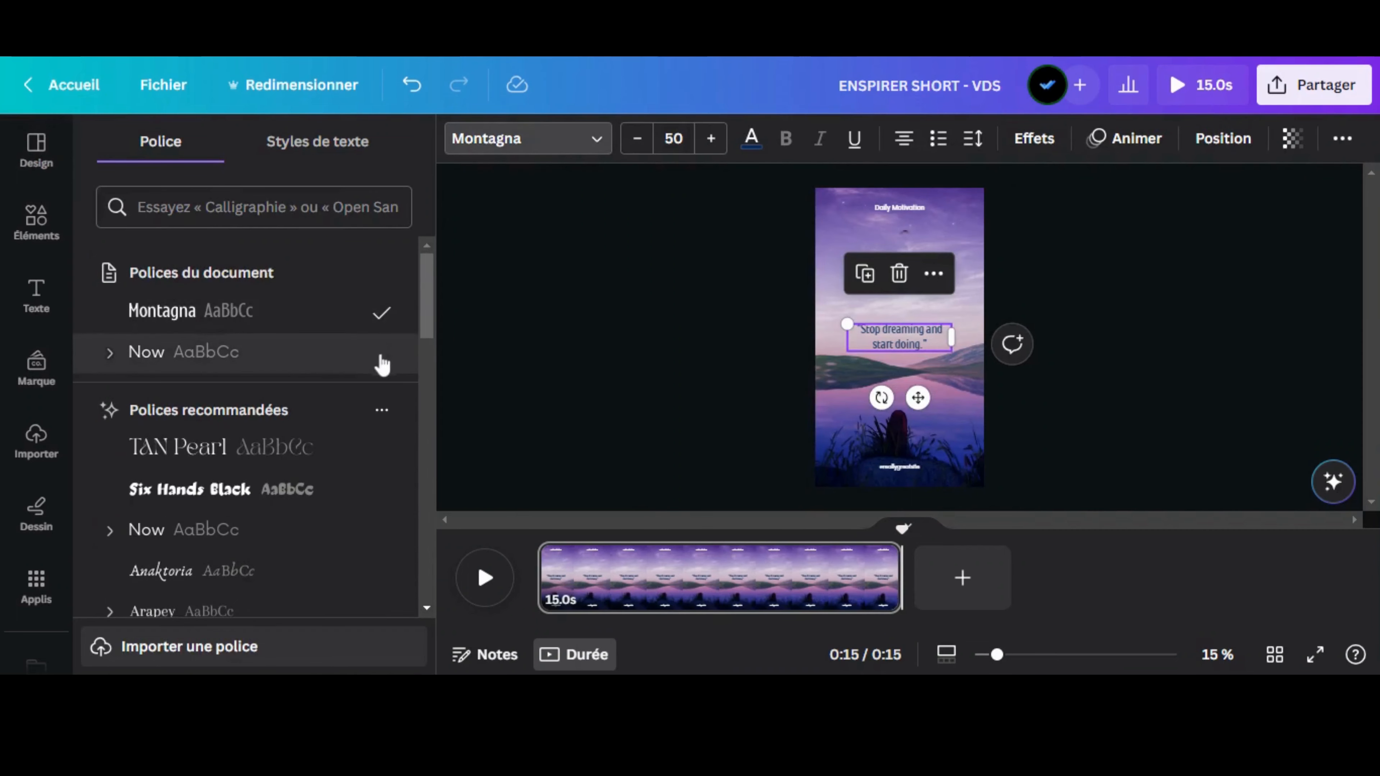
left_click(752, 142)
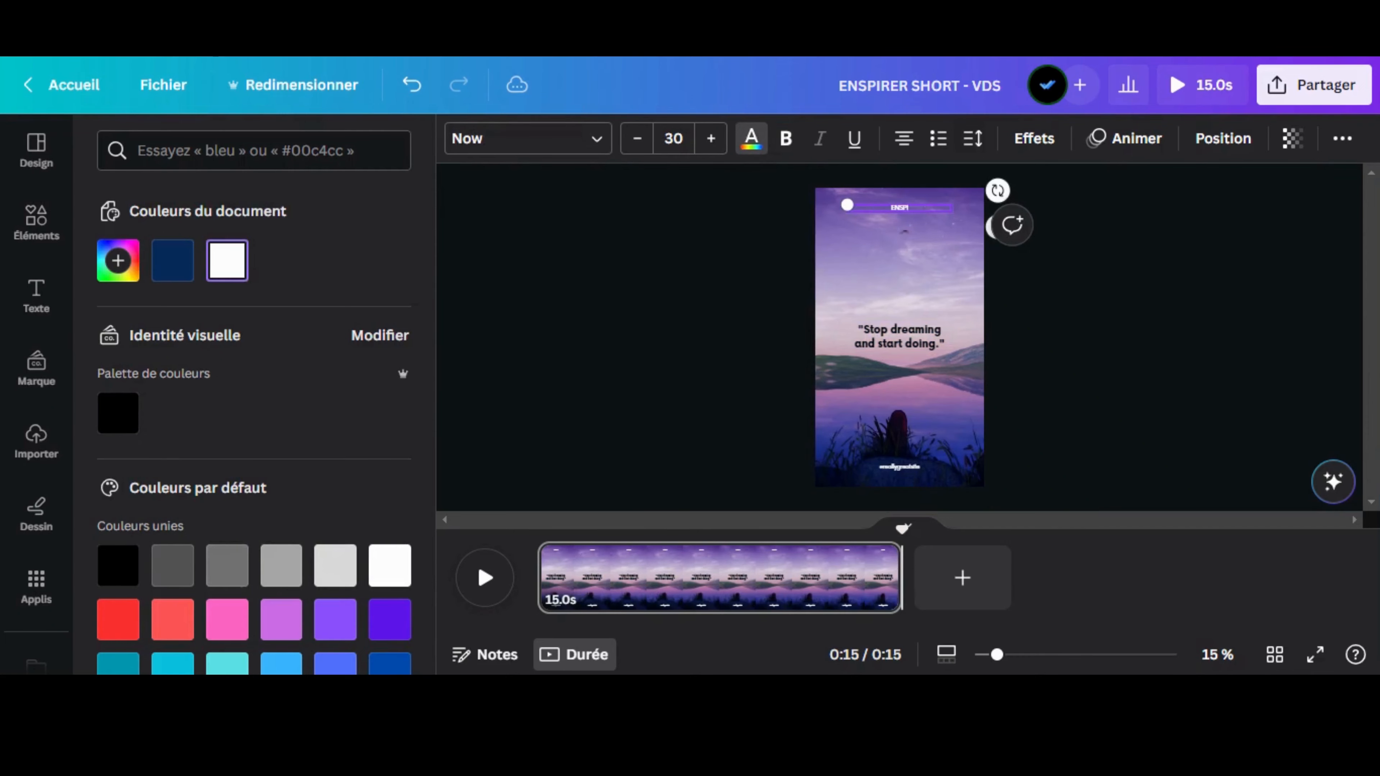
Change the header text to ENSPIRER and replace the footer handle with an enspirer subscribe line
left_click_drag(997, 654, 1081, 654)
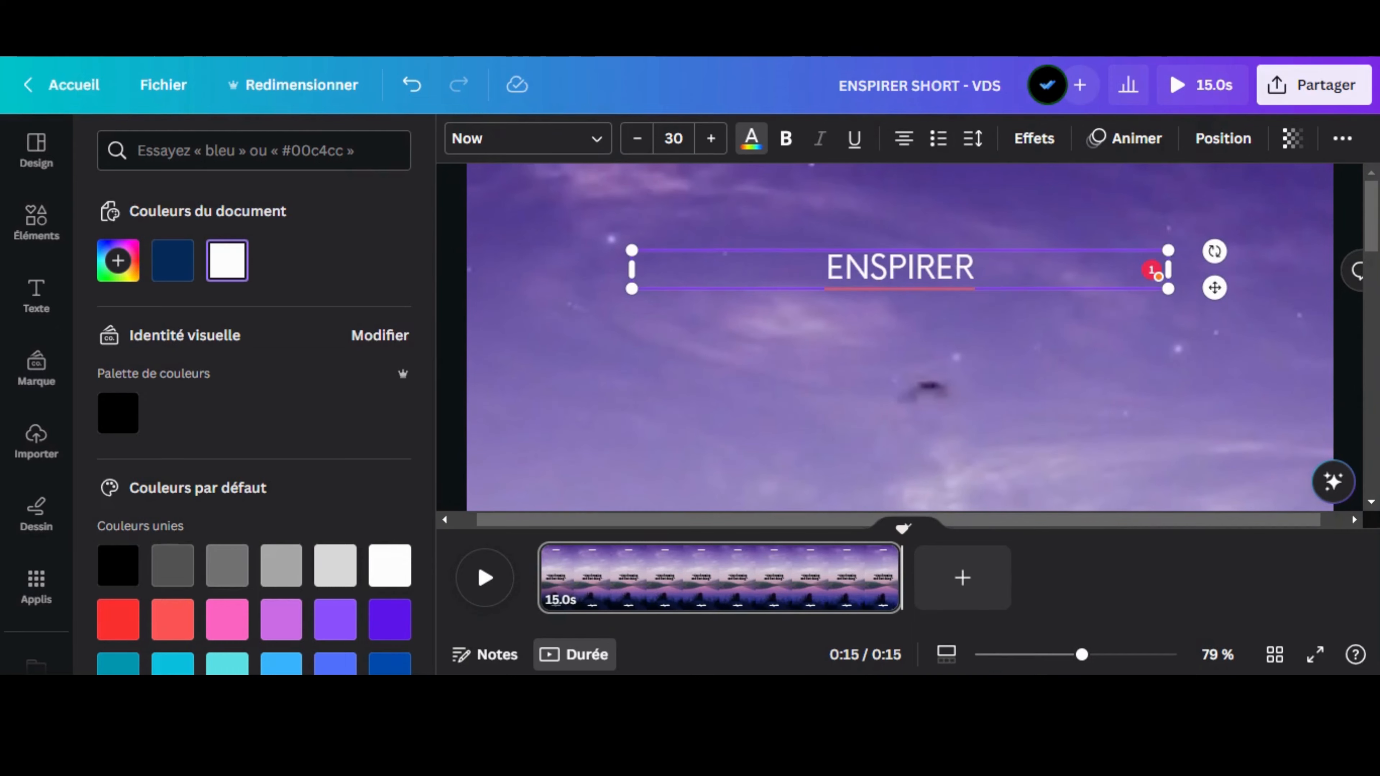
left_click(1202, 369)
scroll(1211, 381, "down", 10)
left_click(869, 408)
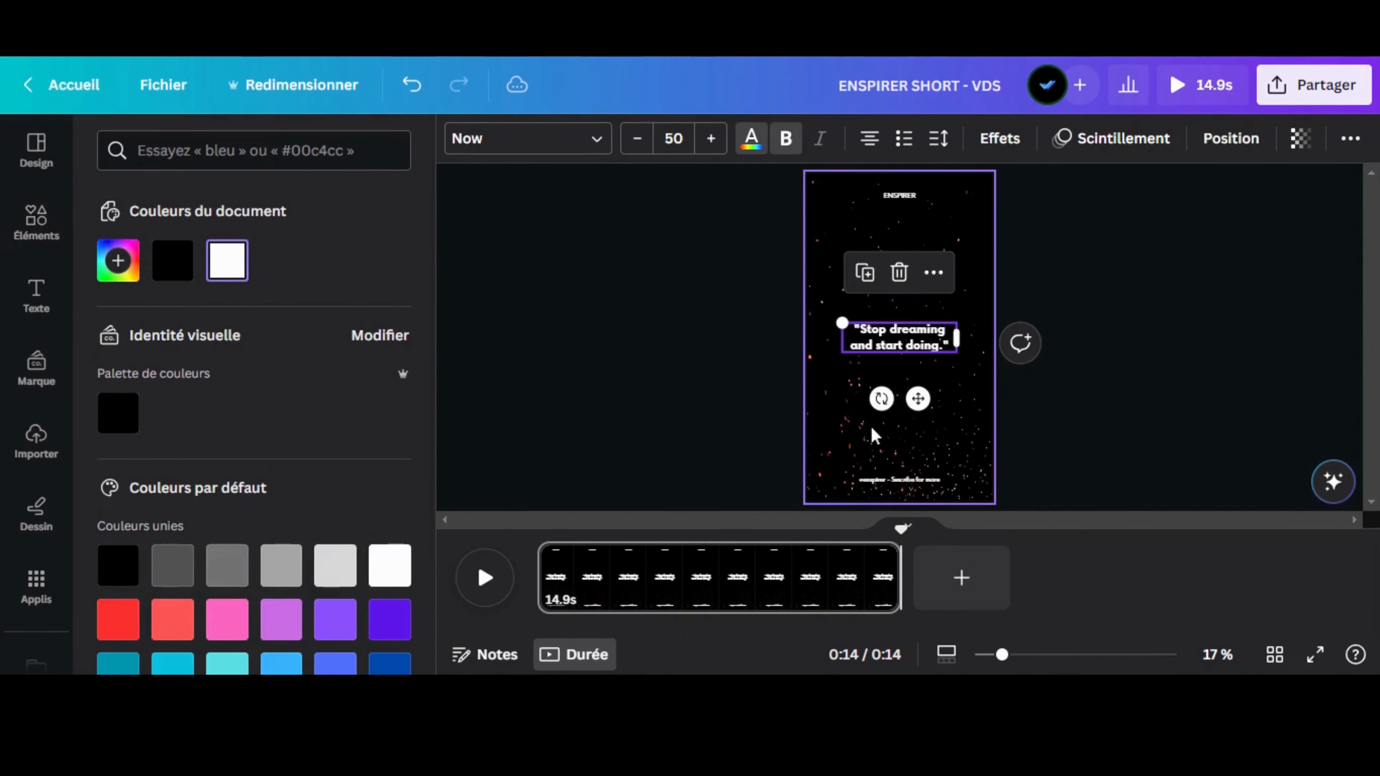
Reduce the background particle video's transparency to 66 and set the page colour behind it to black
left_click(951, 434)
left_click_drag(1191, 234, 1131, 227)
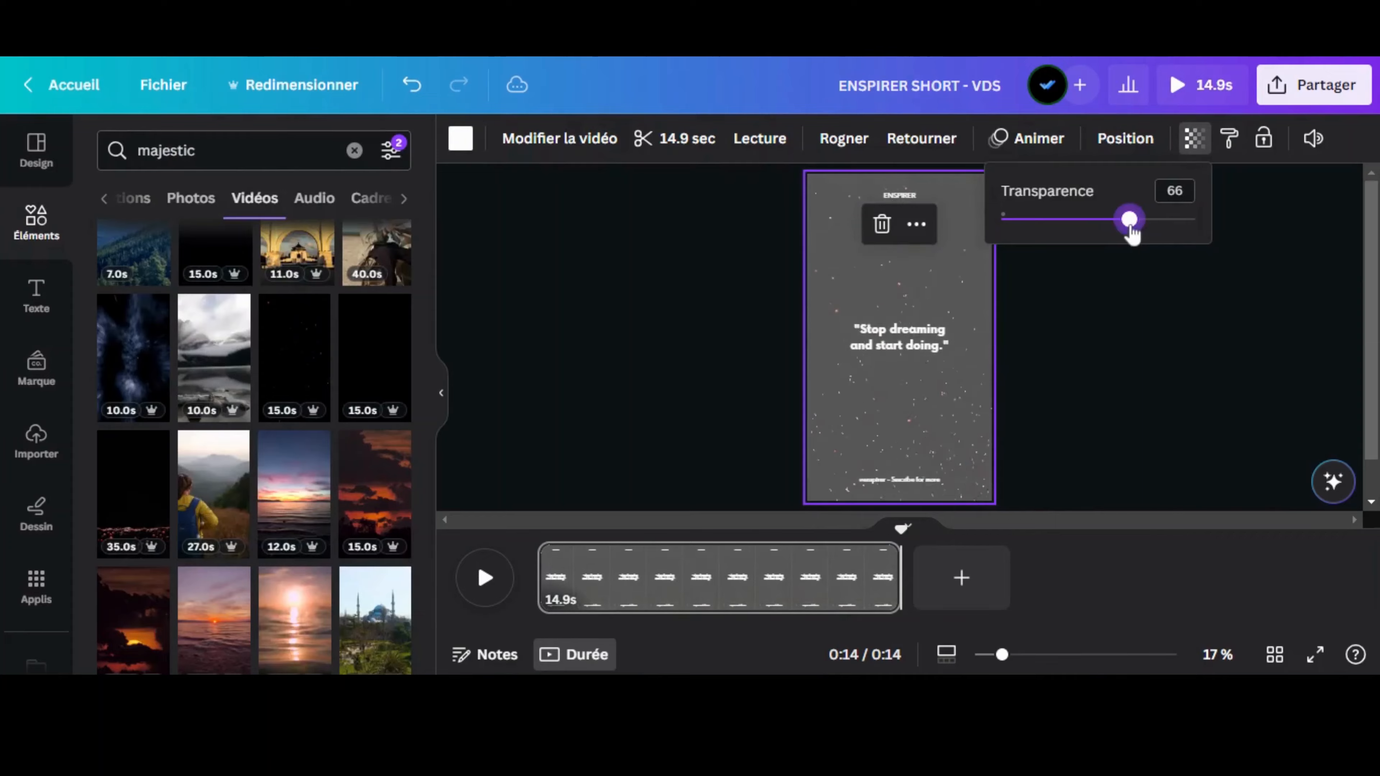
left_click(461, 140)
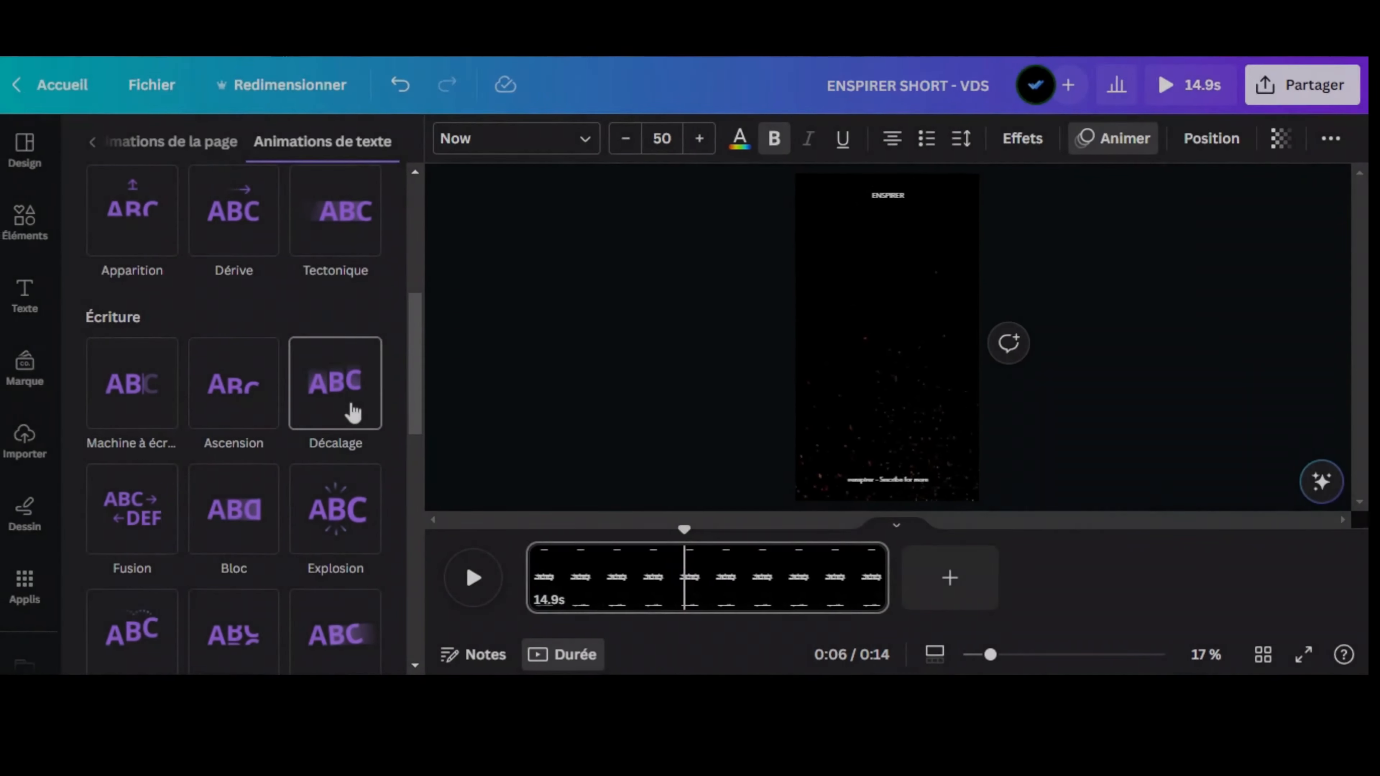
left_click(1173, 487)
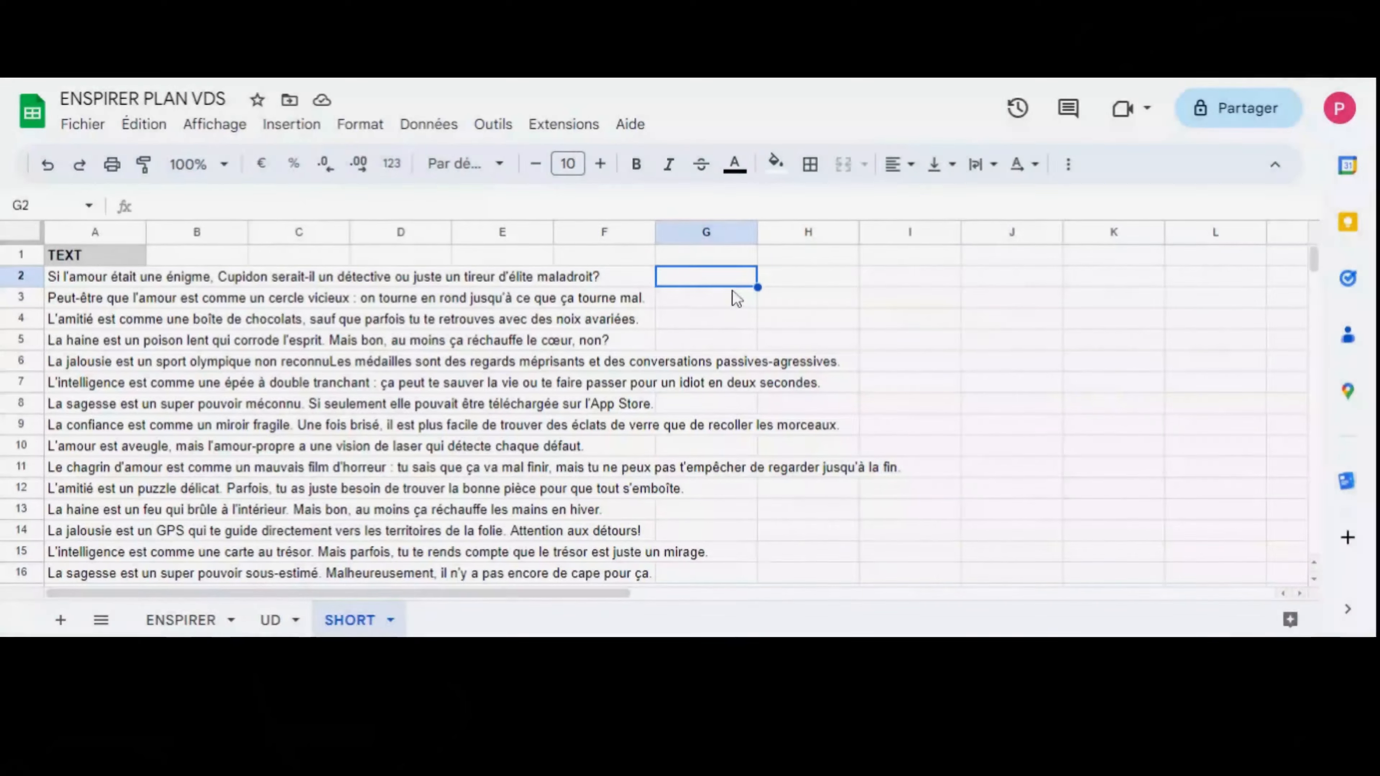
Switch to the SHORT sheet in Google Sheets and look over the quotes in the TEXT column
scroll(825, 308, "down", 1)
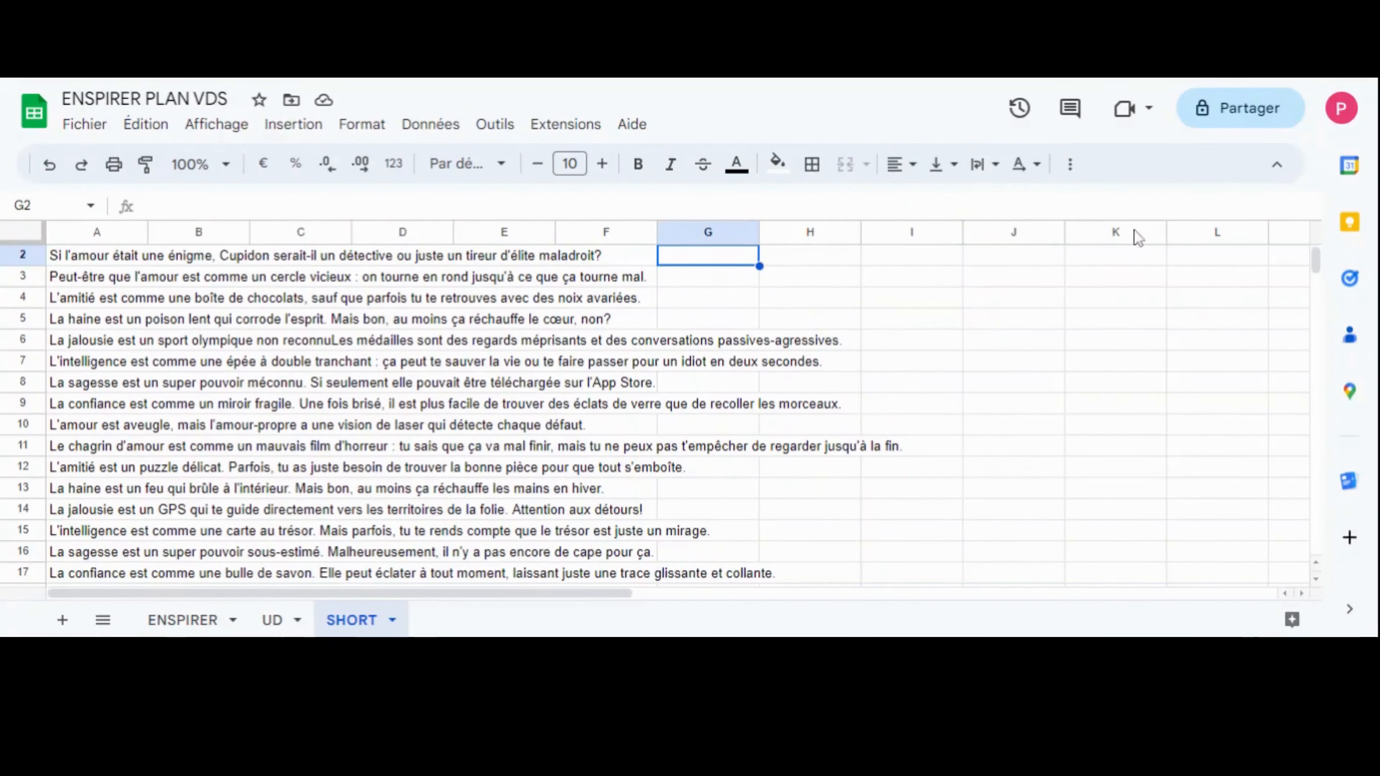
Switch back to the ENSPIRER SHORT - VDS design in Canva and open manual data entry in the bulk create app
scroll(1293, 261, "up", 1)
left_click_drag(1314, 260, 1318, 286)
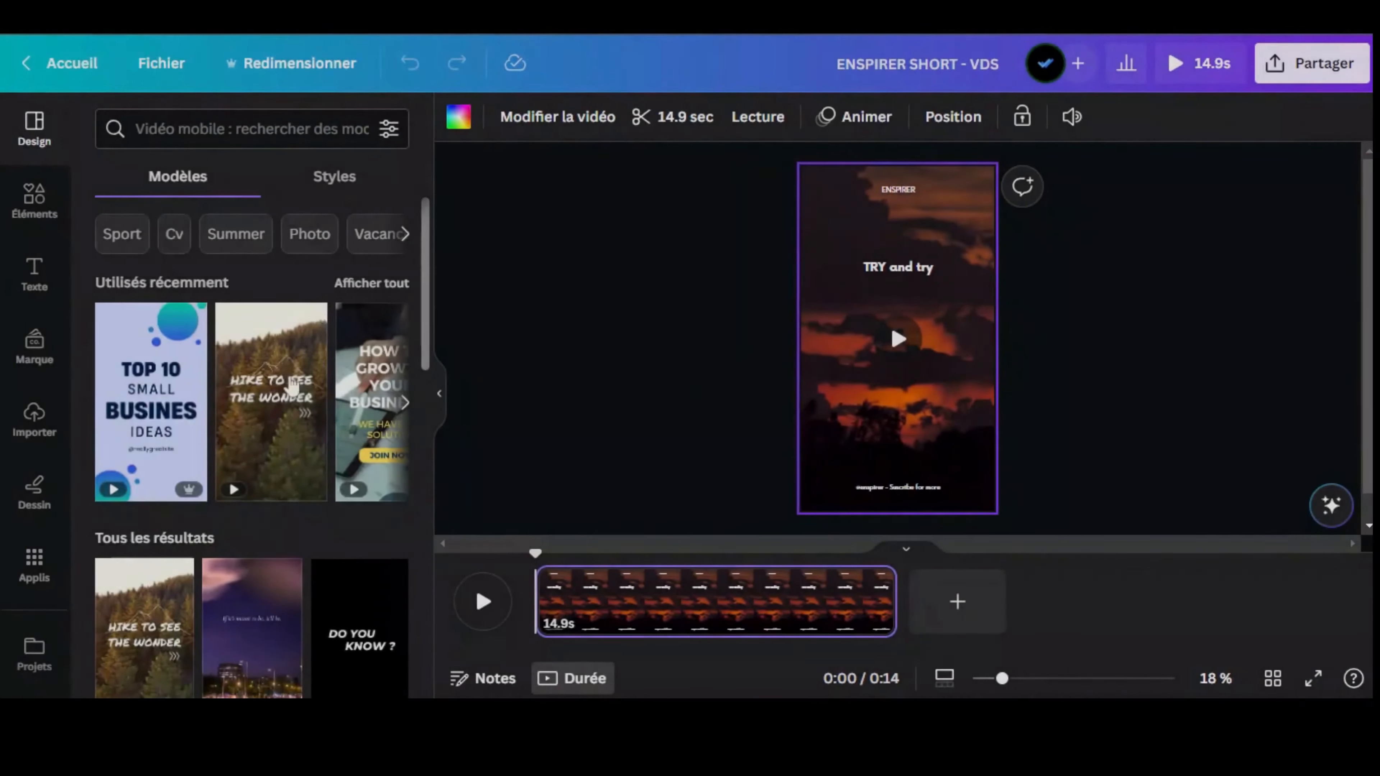
scroll(294, 386, "down", 4)
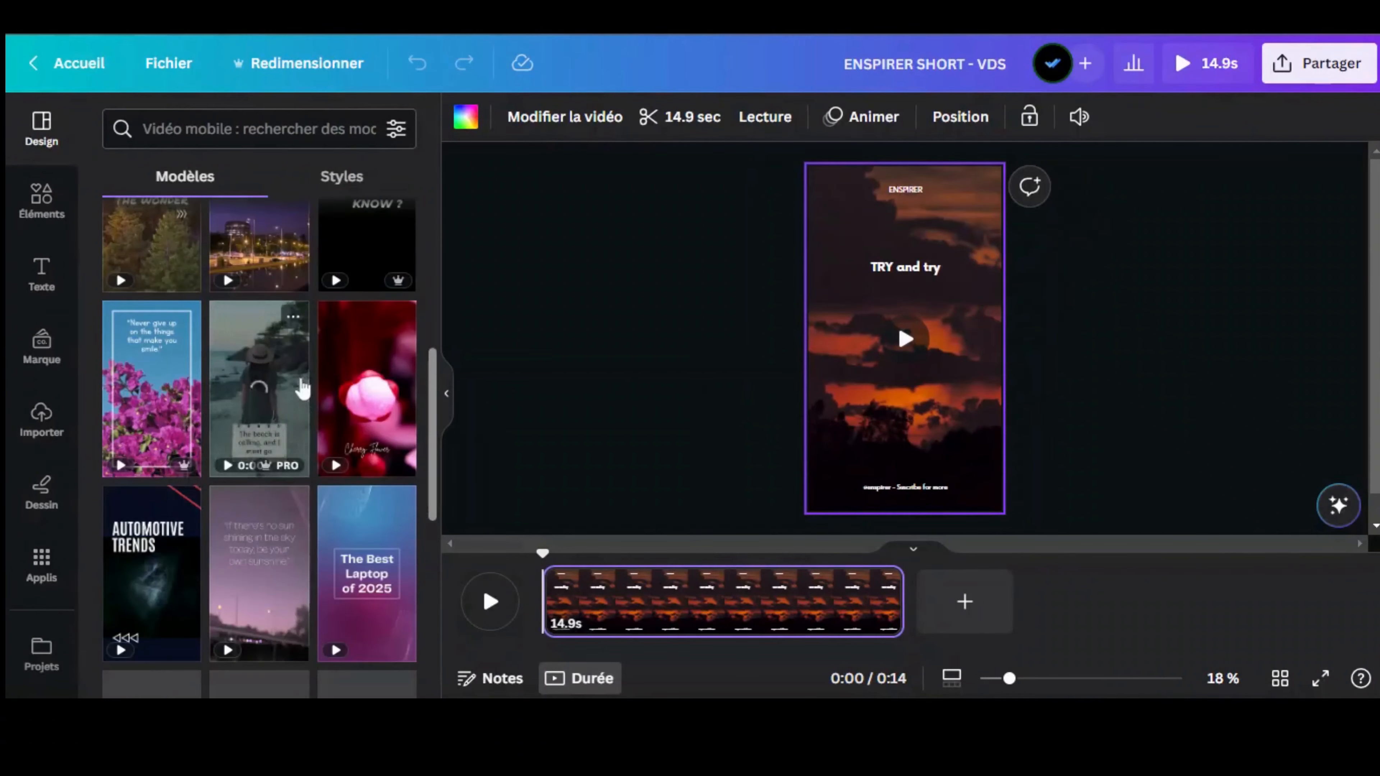
left_click(50, 574)
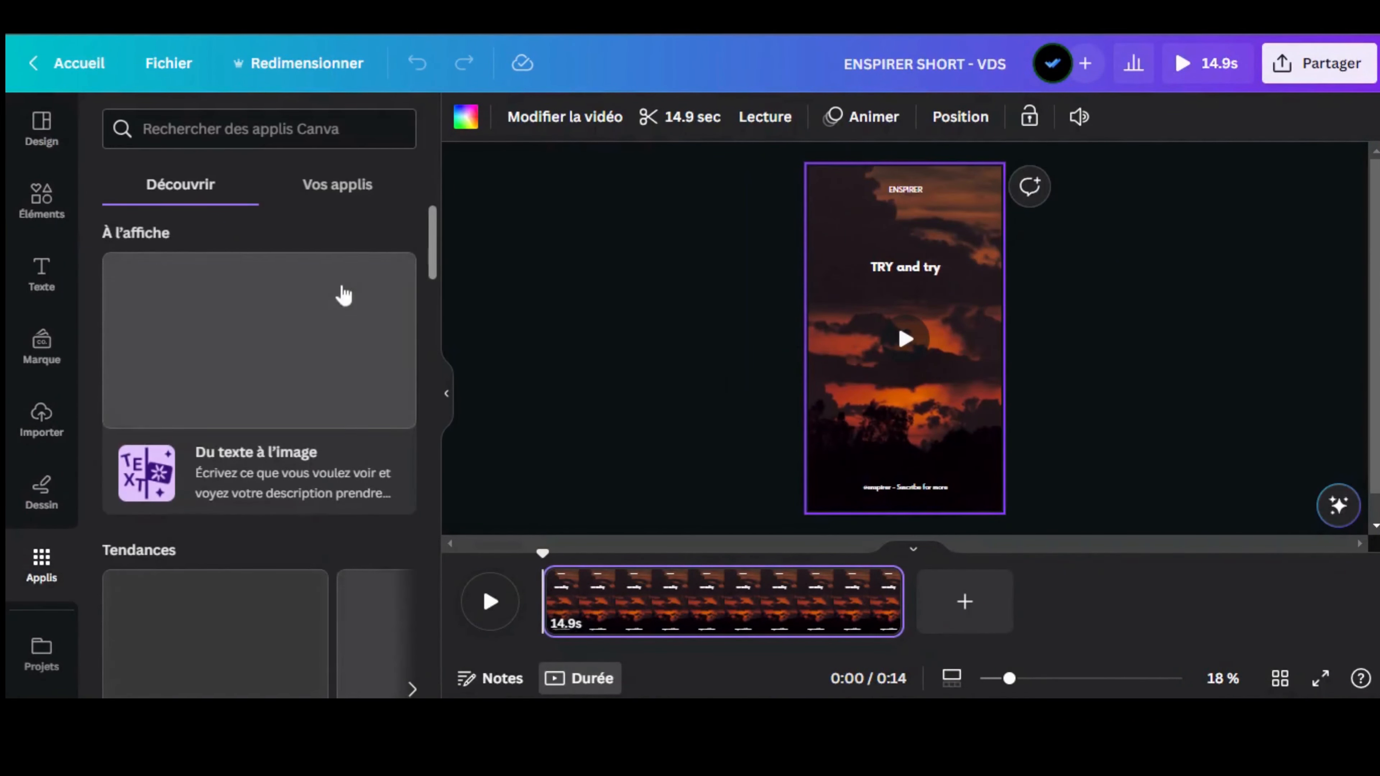
scroll(338, 294, "down", 5)
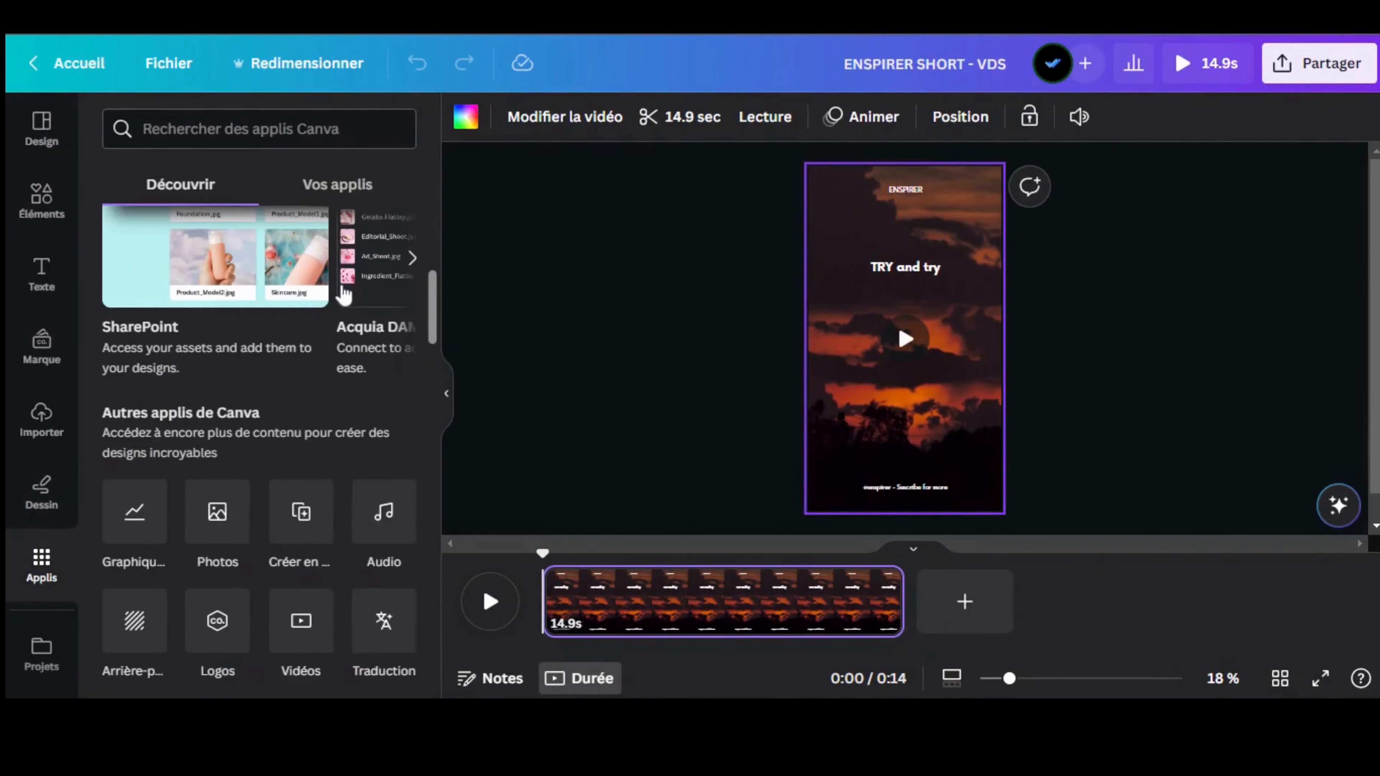
left_click(303, 522)
left_click(261, 598)
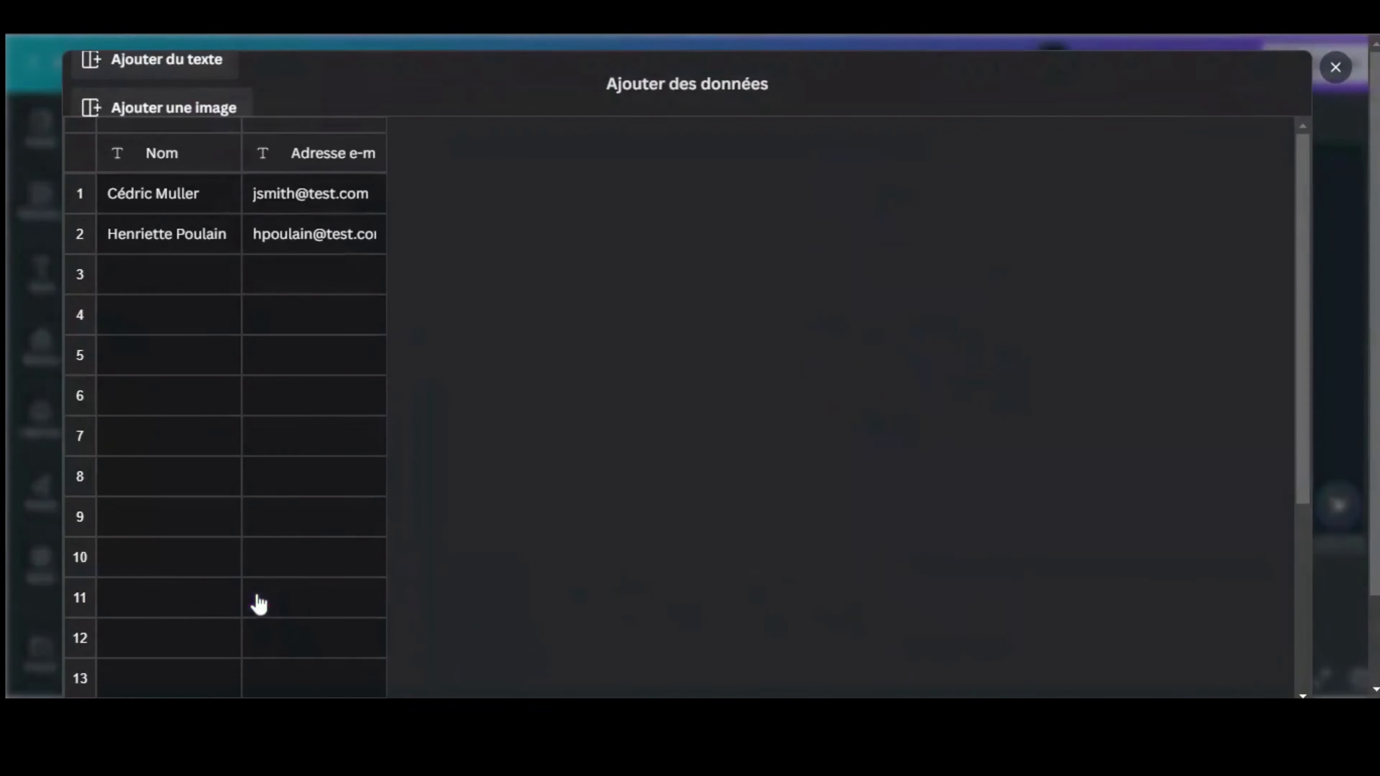
Reduce the bulk data table to a single TEXT column filled with the quotes from the SHORT sheet
right_click(301, 138)
left_click(402, 252)
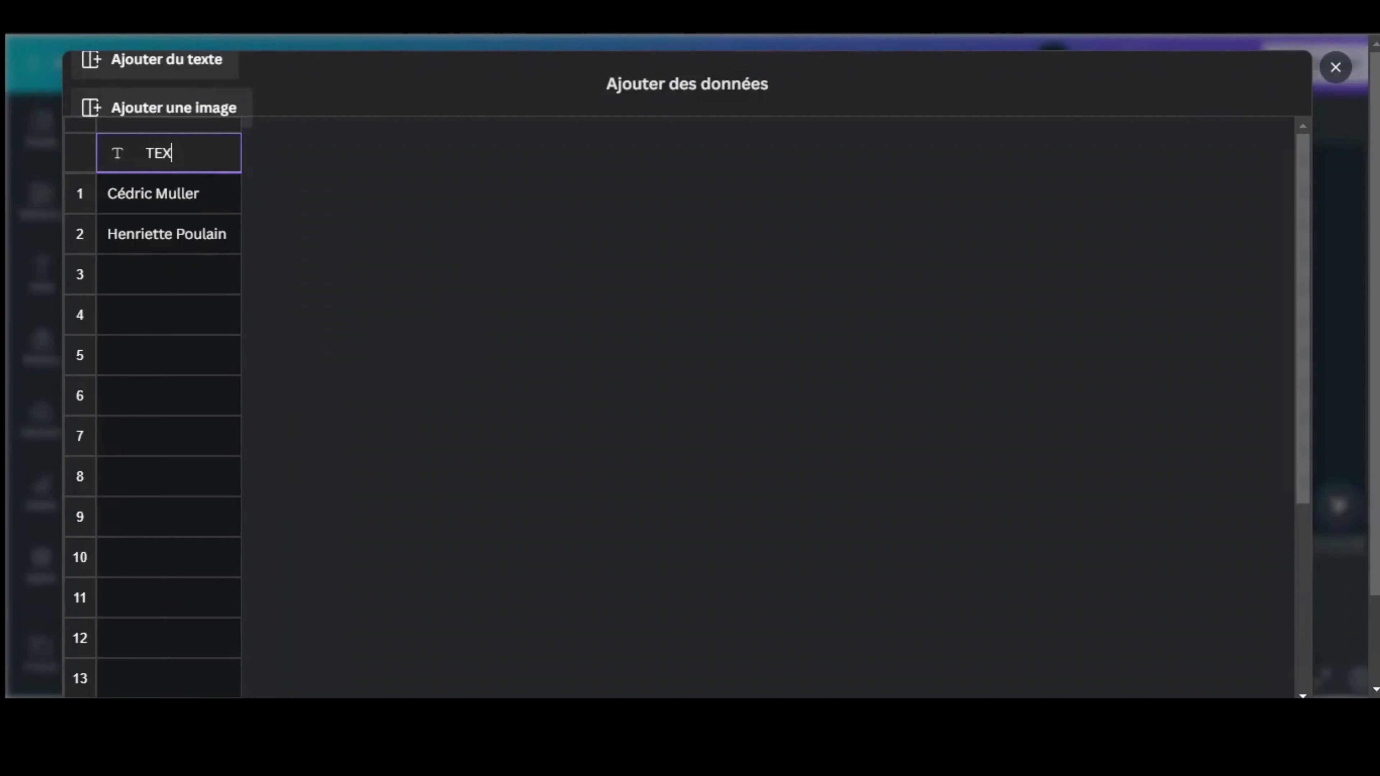
left_click(197, 194)
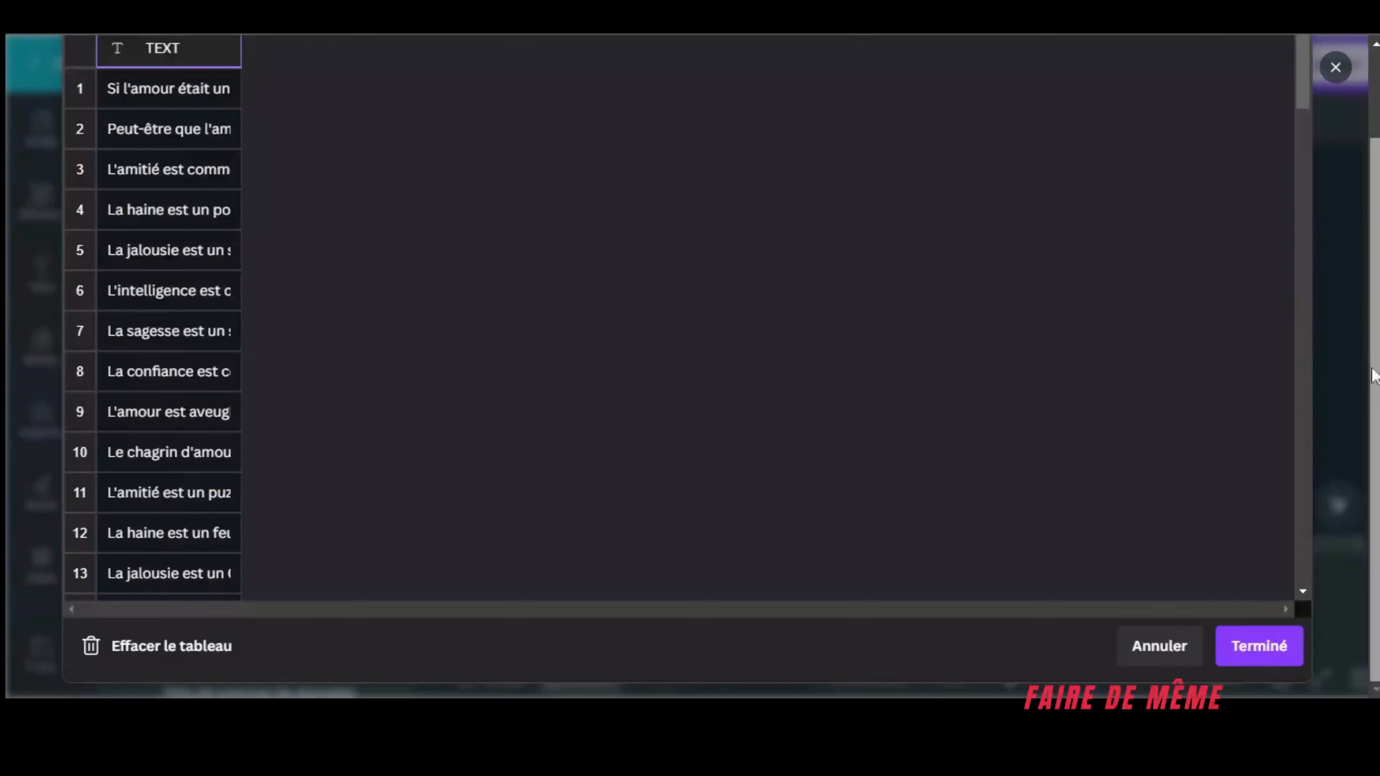
left_click(1256, 664)
Connect the "TRY and try" text on the template to the TEXT data field and continue to applying the data
right_click(957, 280)
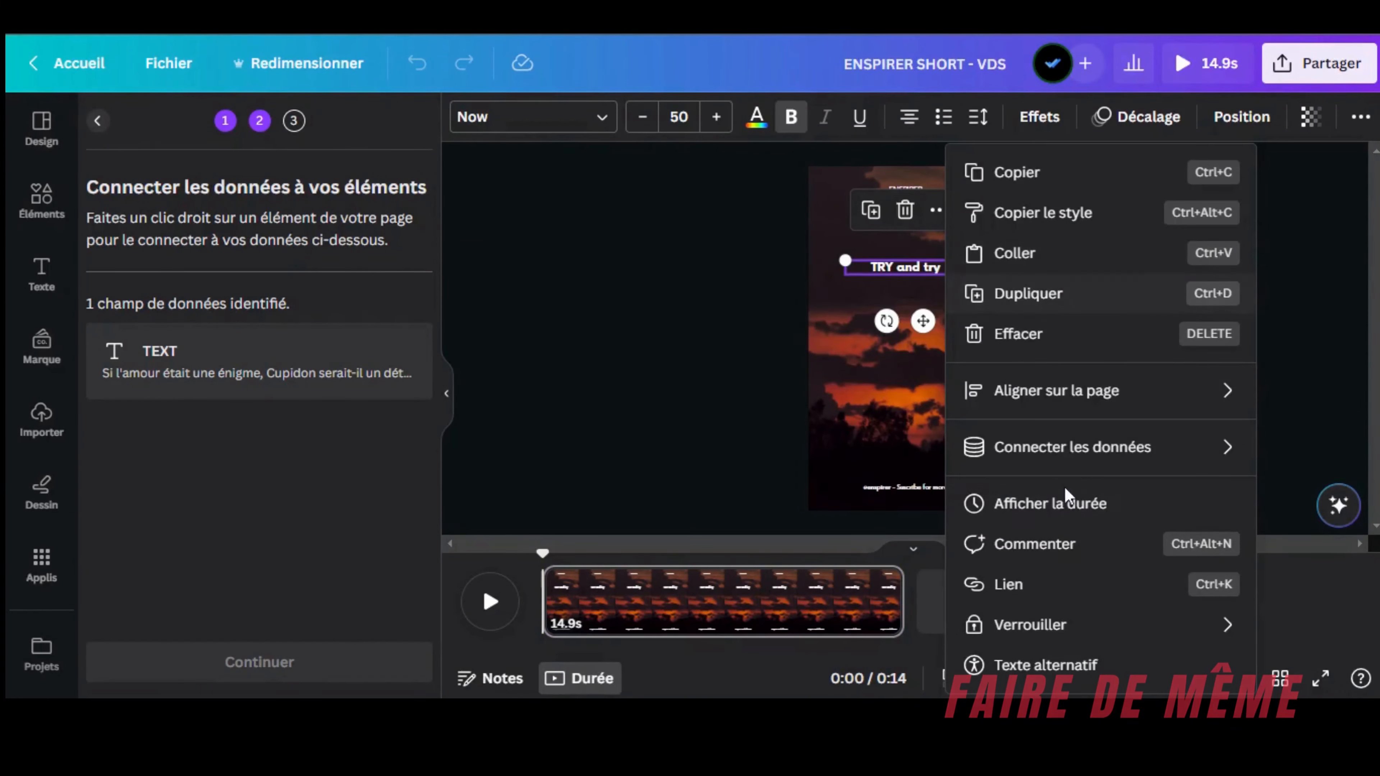
mouse_move(978, 447)
left_click(847, 453)
left_click(277, 663)
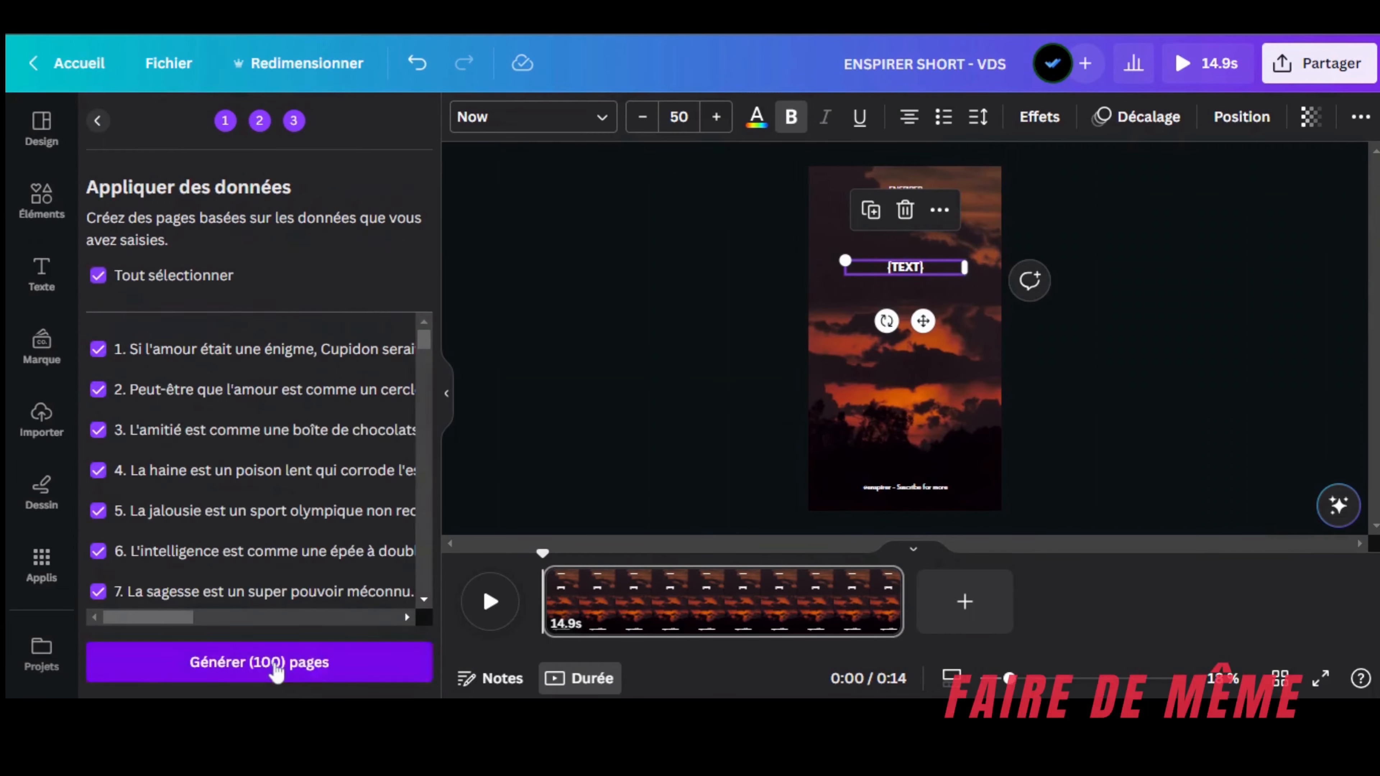
Check the list of selected quotes through to the last entry and generate 100 pages from them
scroll(321, 513, "down", 20)
scroll(309, 511, "down", 3)
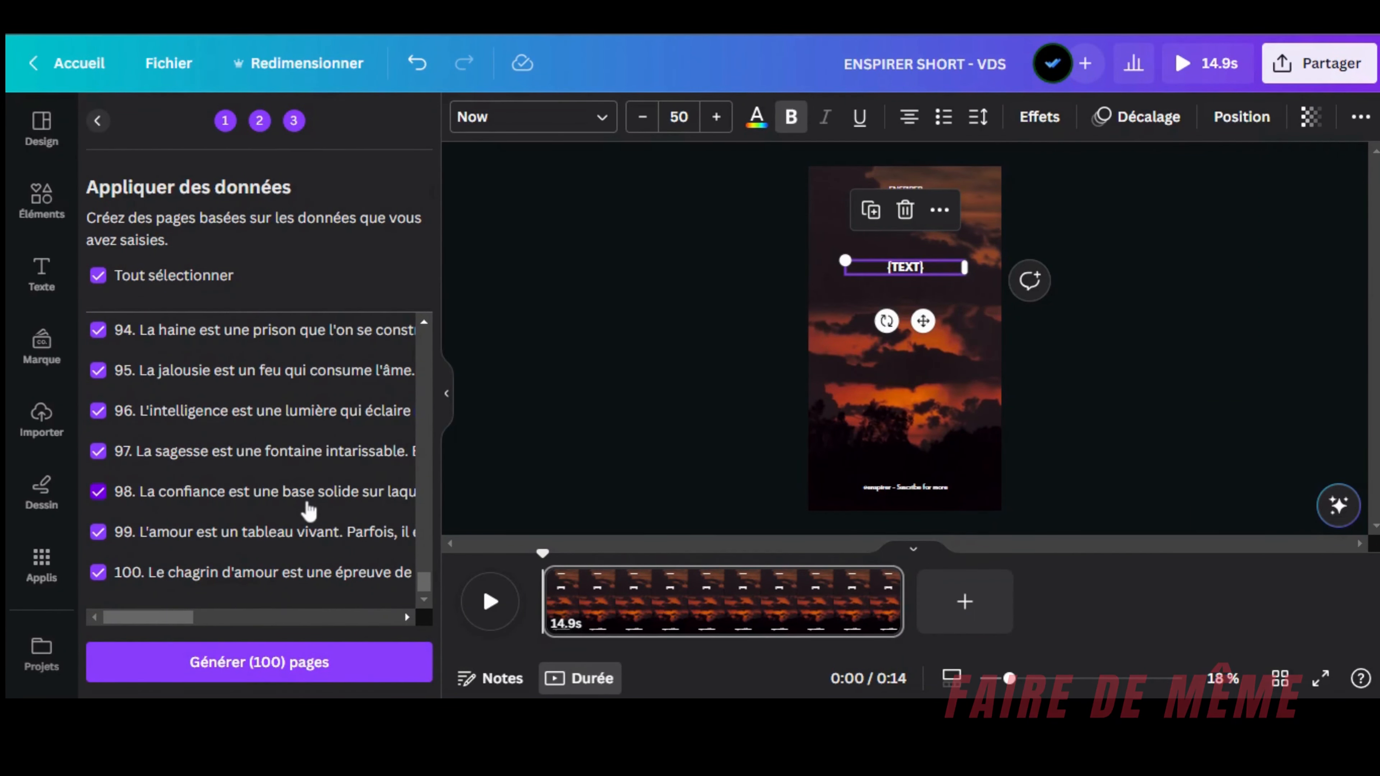
left_click(277, 667)
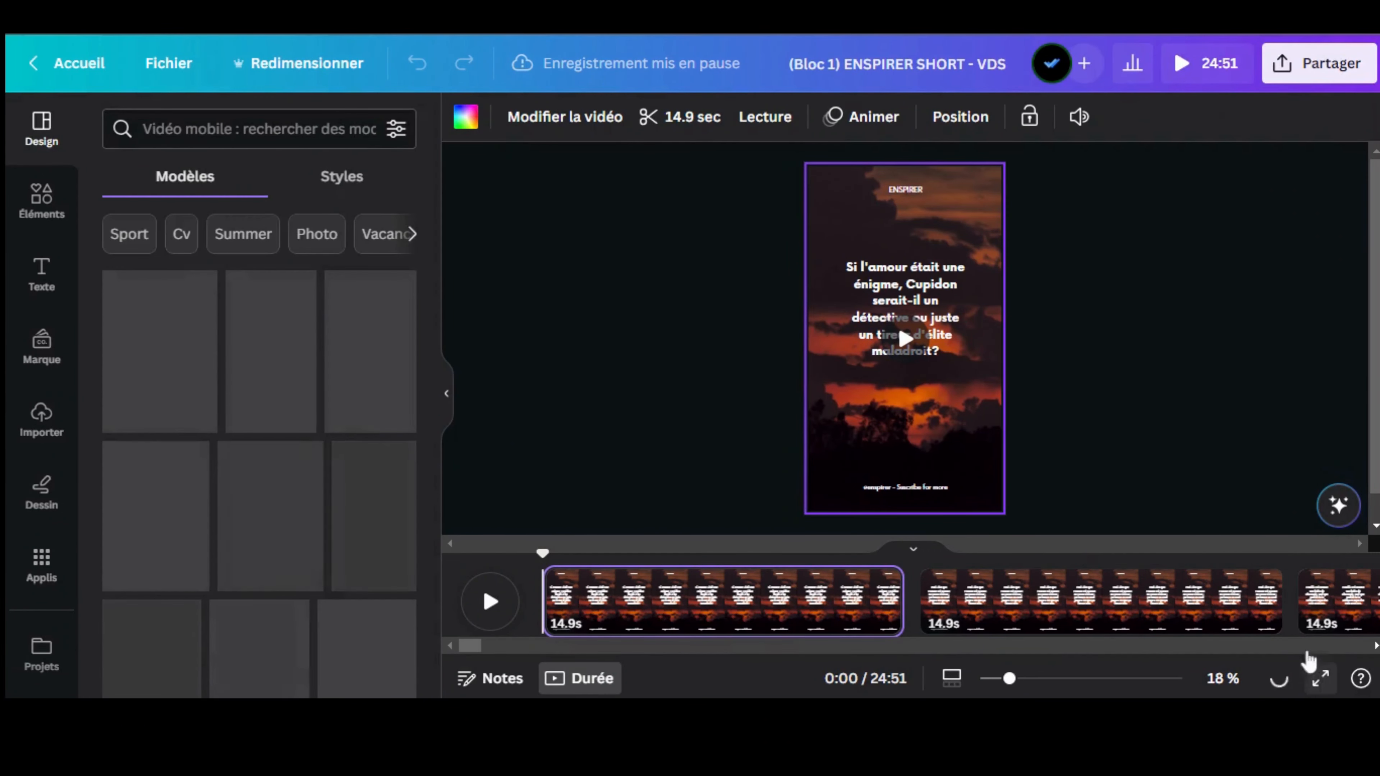
Look over the generated quote pages in grid view
left_click(1280, 679)
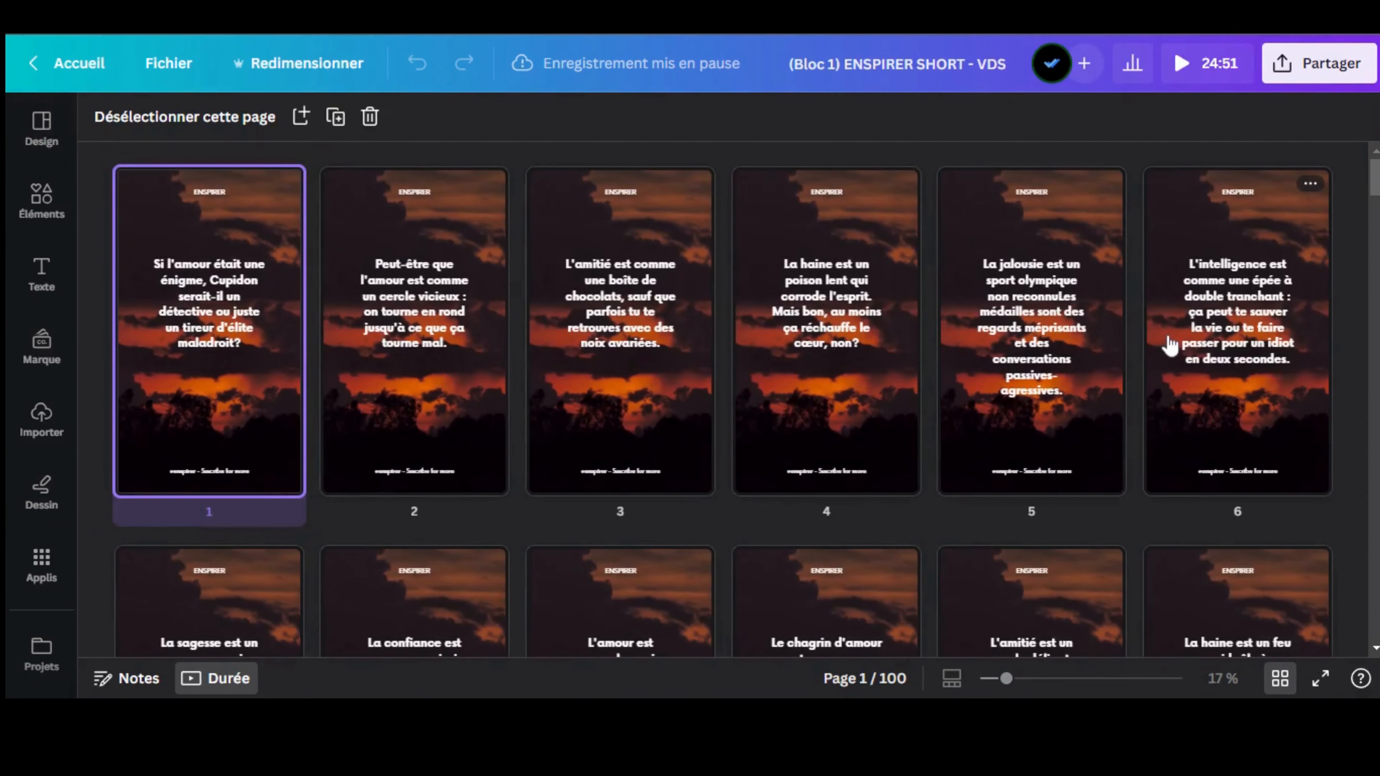
key("Right")
key("Right")
key("Right")
key("Right")
key("Right")
key("Right")
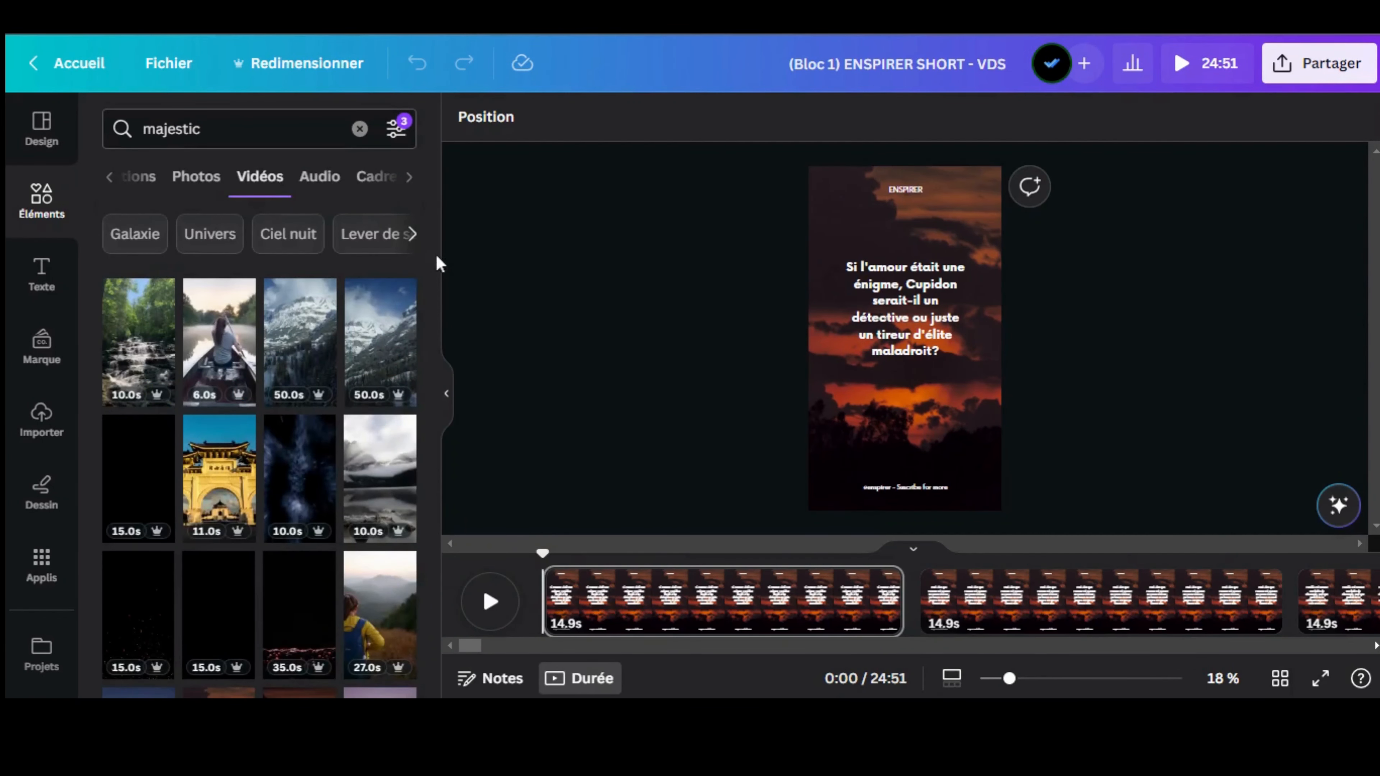
Set the 9-second dark red clip as page 1's background and the 15-second sunset cloud clip on page 2, from the "majestic" video results
scroll(435, 271, "down", 4)
left_click_drag(458, 509, 816, 318)
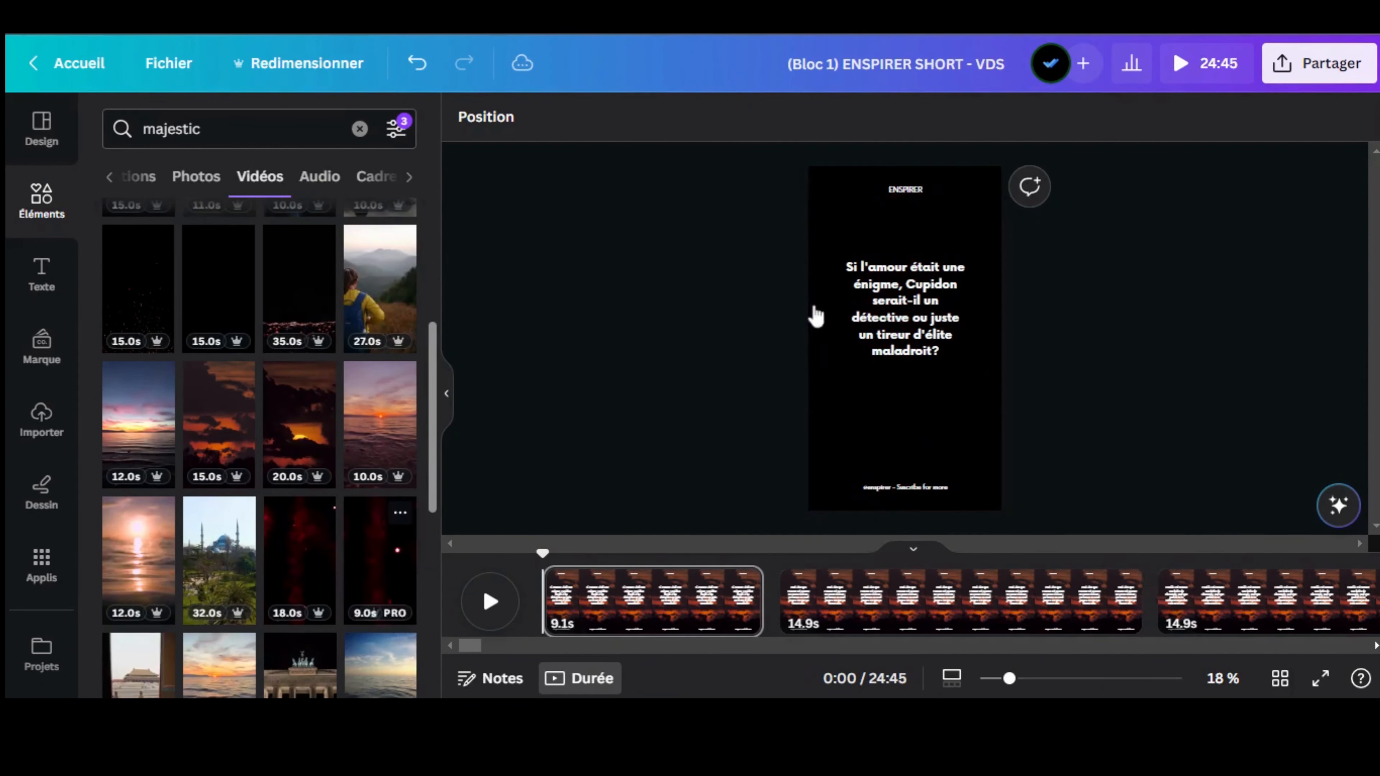
left_click(927, 611)
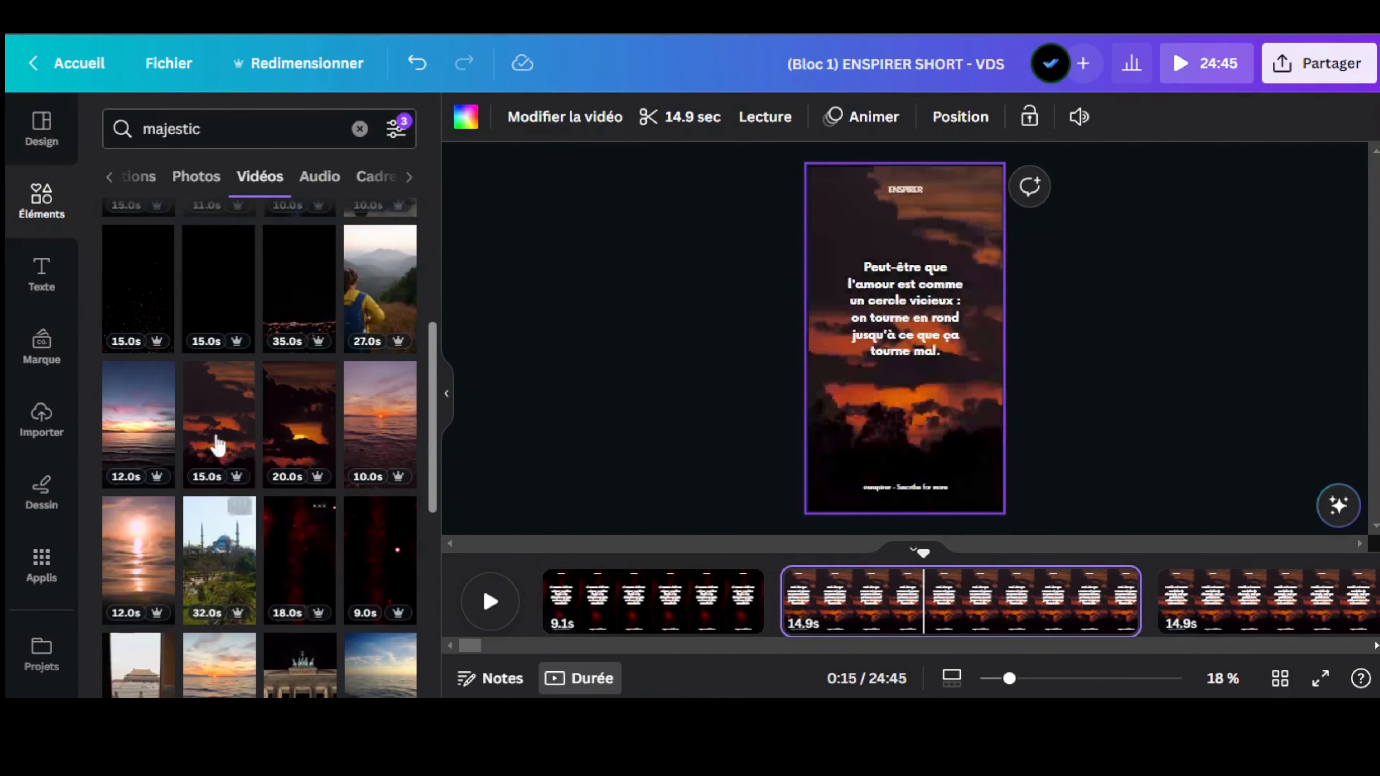
left_click_drag(235, 439, 794, 382)
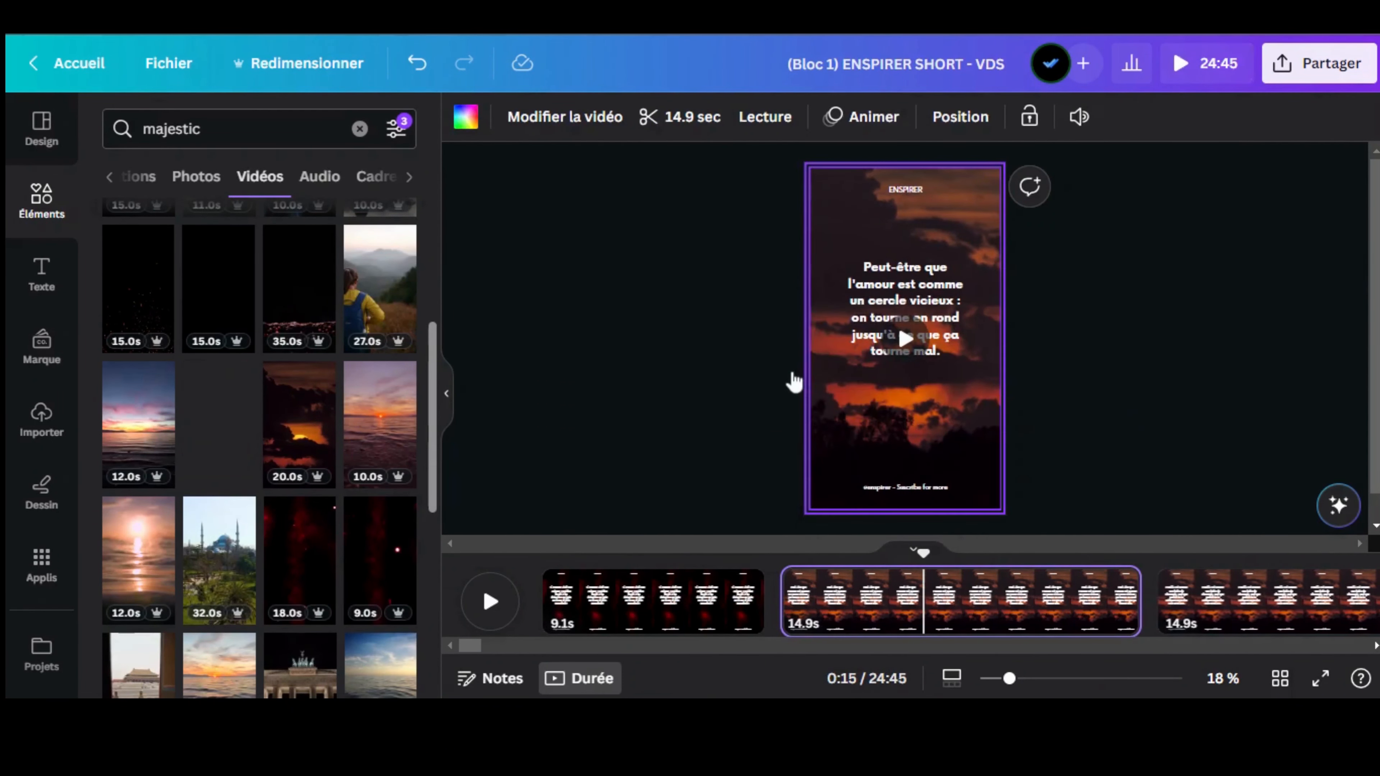
Replace page 3's background with the 31-second 2022 fireworks video from the "majestic" results
left_click(1280, 609)
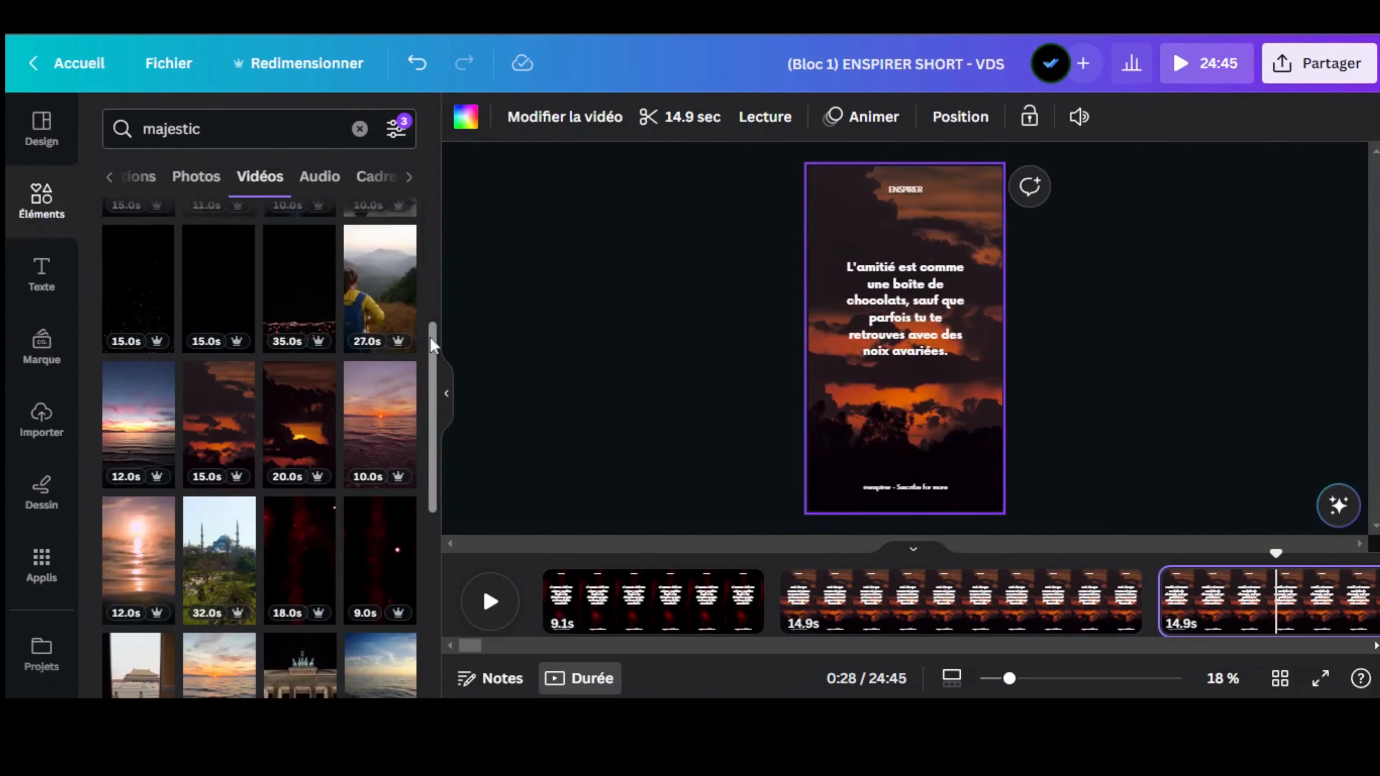
left_click_drag(433, 343, 435, 549)
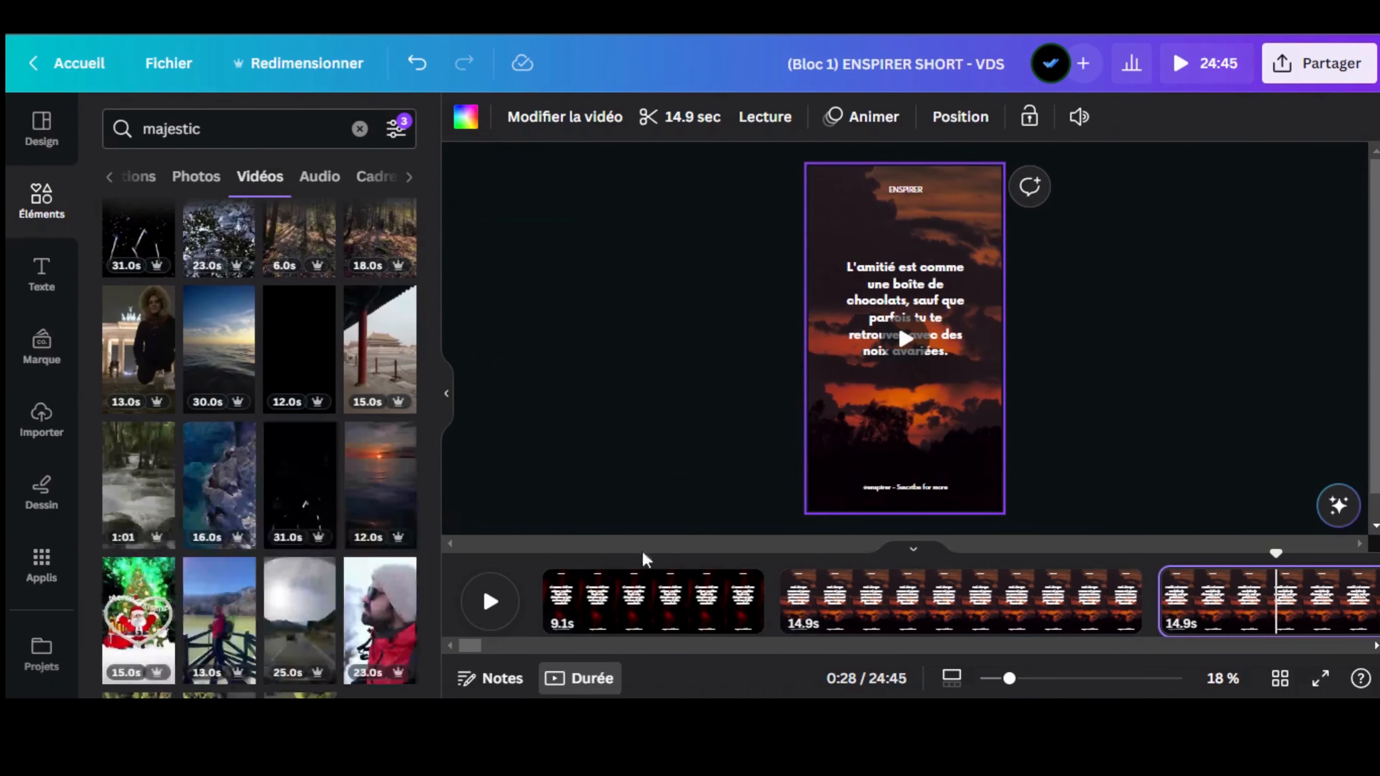
left_click_drag(758, 609, 816, 612)
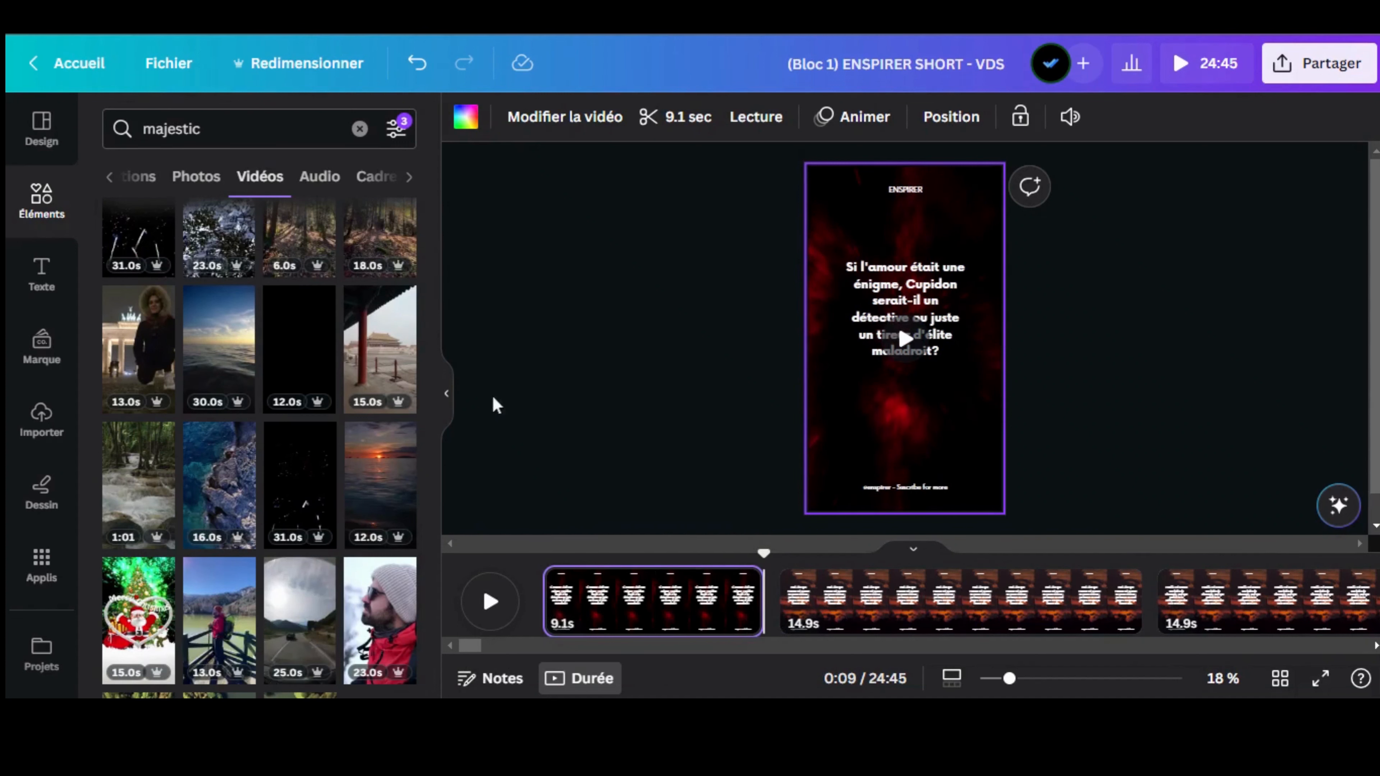
left_click_drag(535, 405, 809, 392)
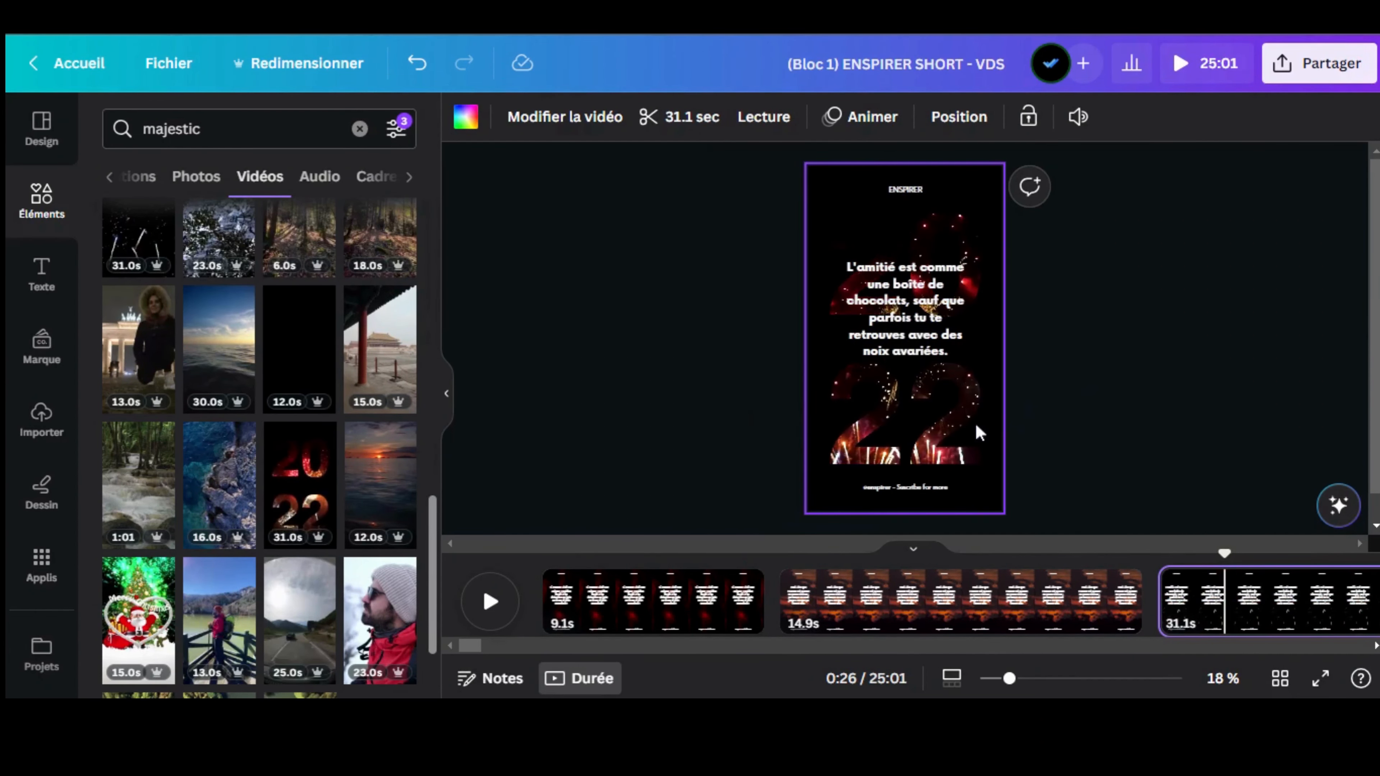
left_click(1121, 387)
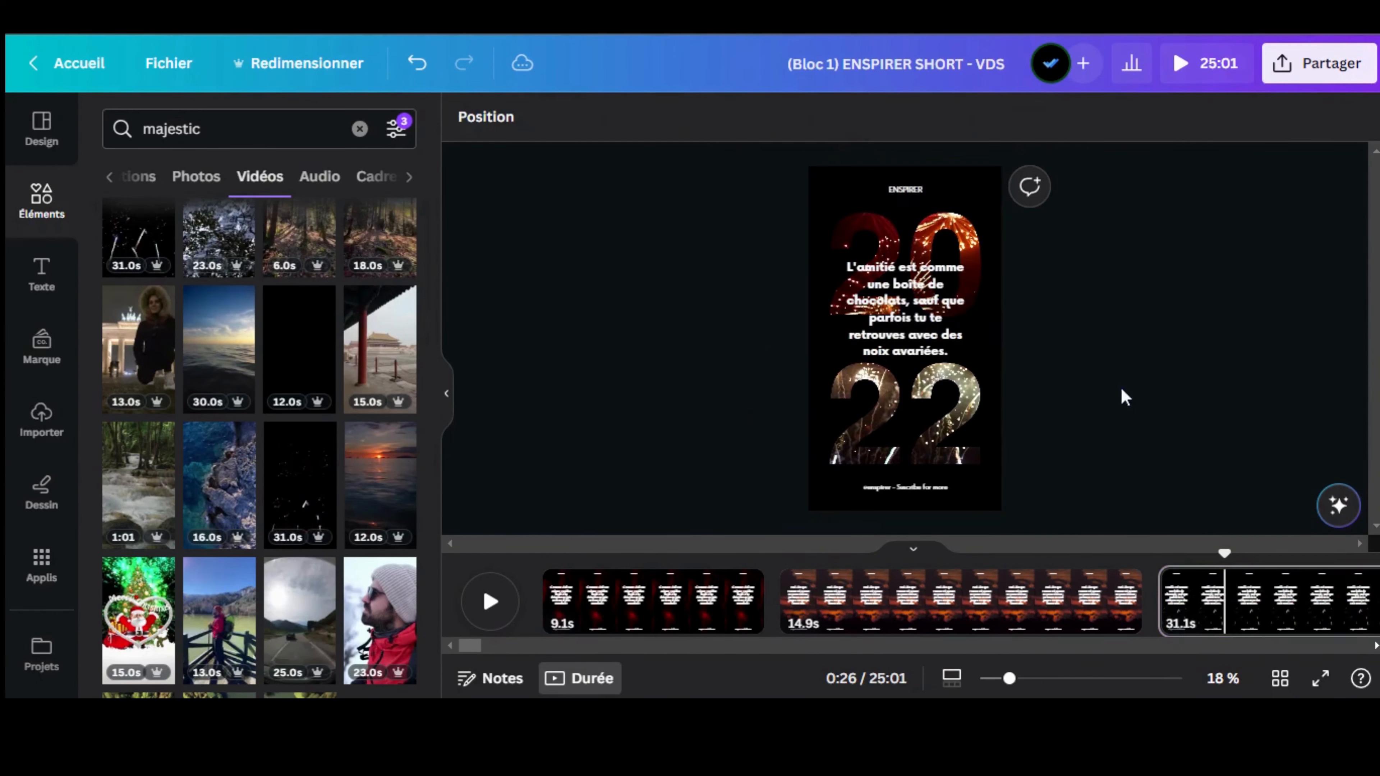
Lower the opacity of page 3's background video so the quote stands out
left_click(974, 415)
left_click(1200, 118)
left_click_drag(1198, 198, 1147, 204)
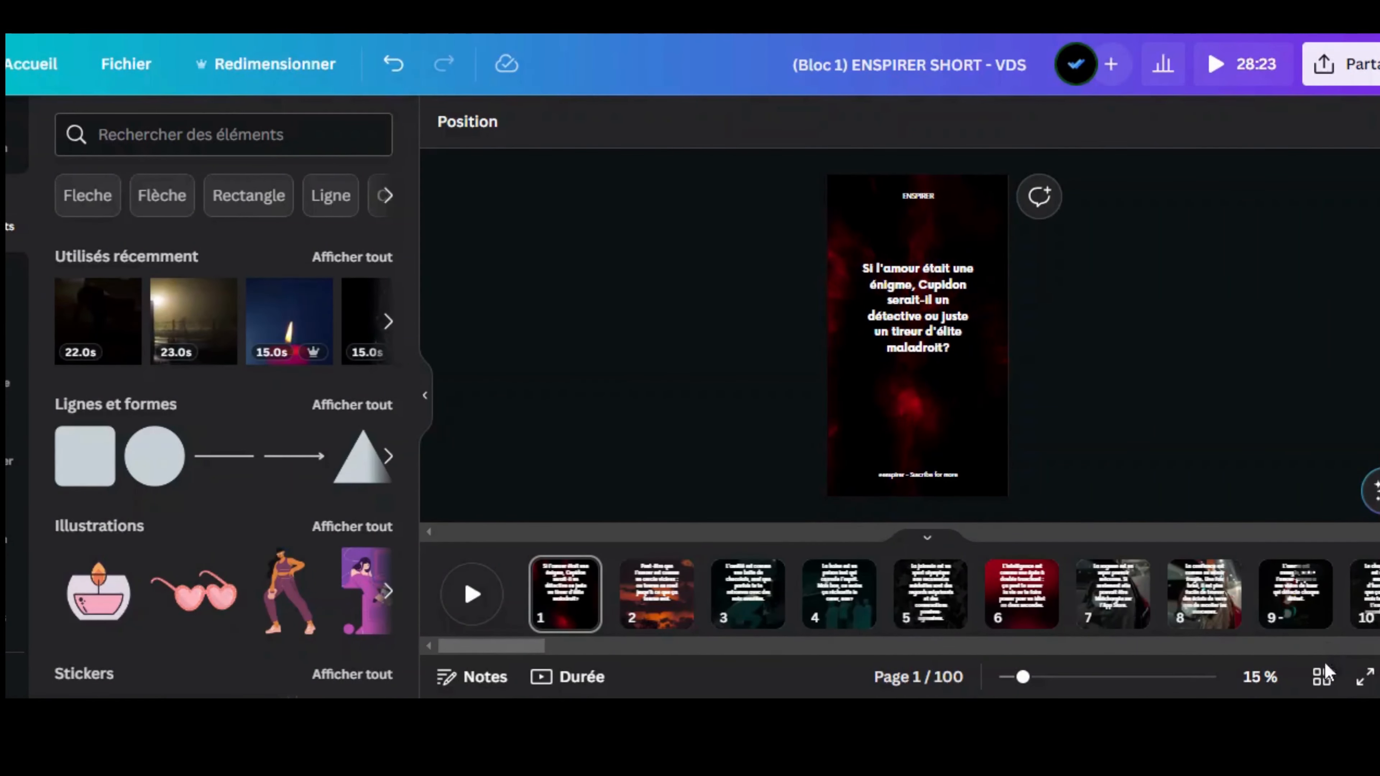
Review the varied background videos across the quote pages in grid view
left_click(1321, 678)
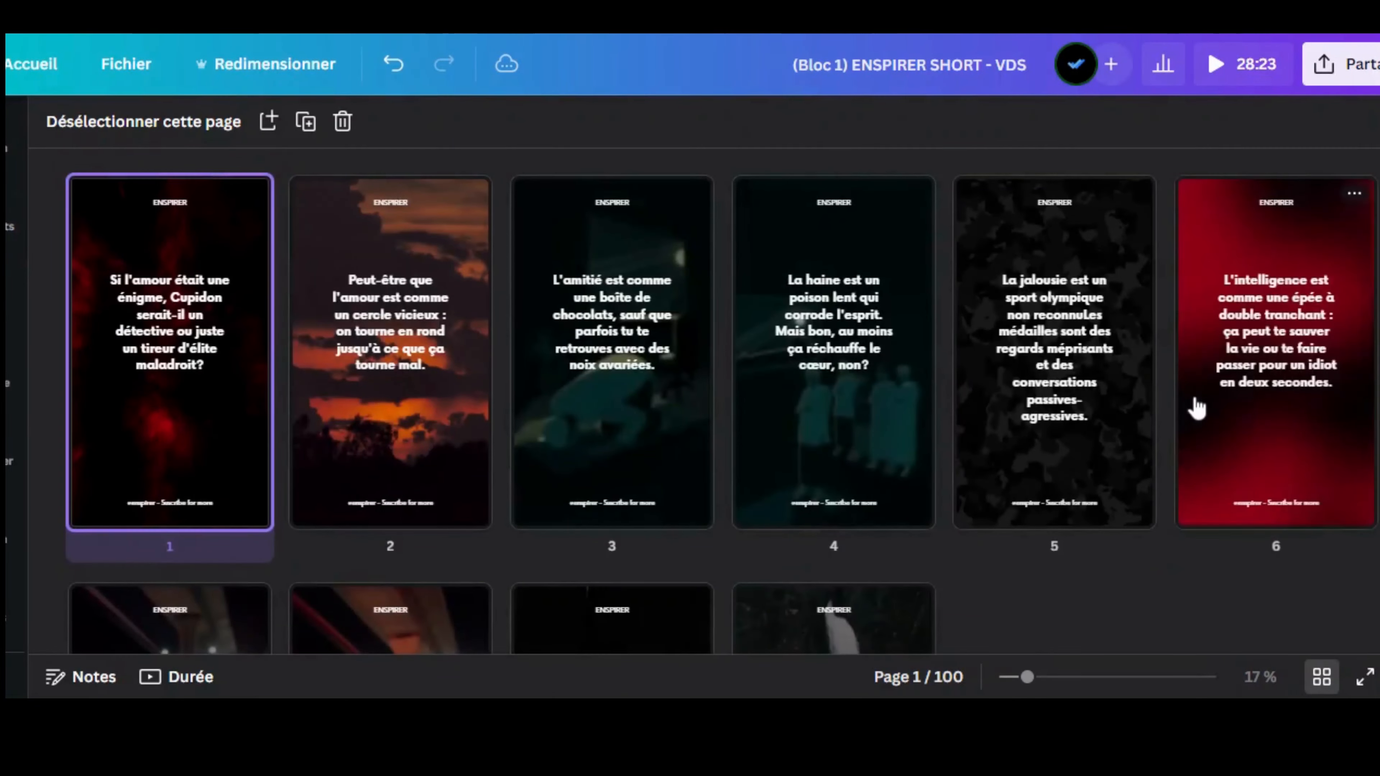
scroll(1196, 405, "down", 5)
scroll(1196, 406, "up", 10)
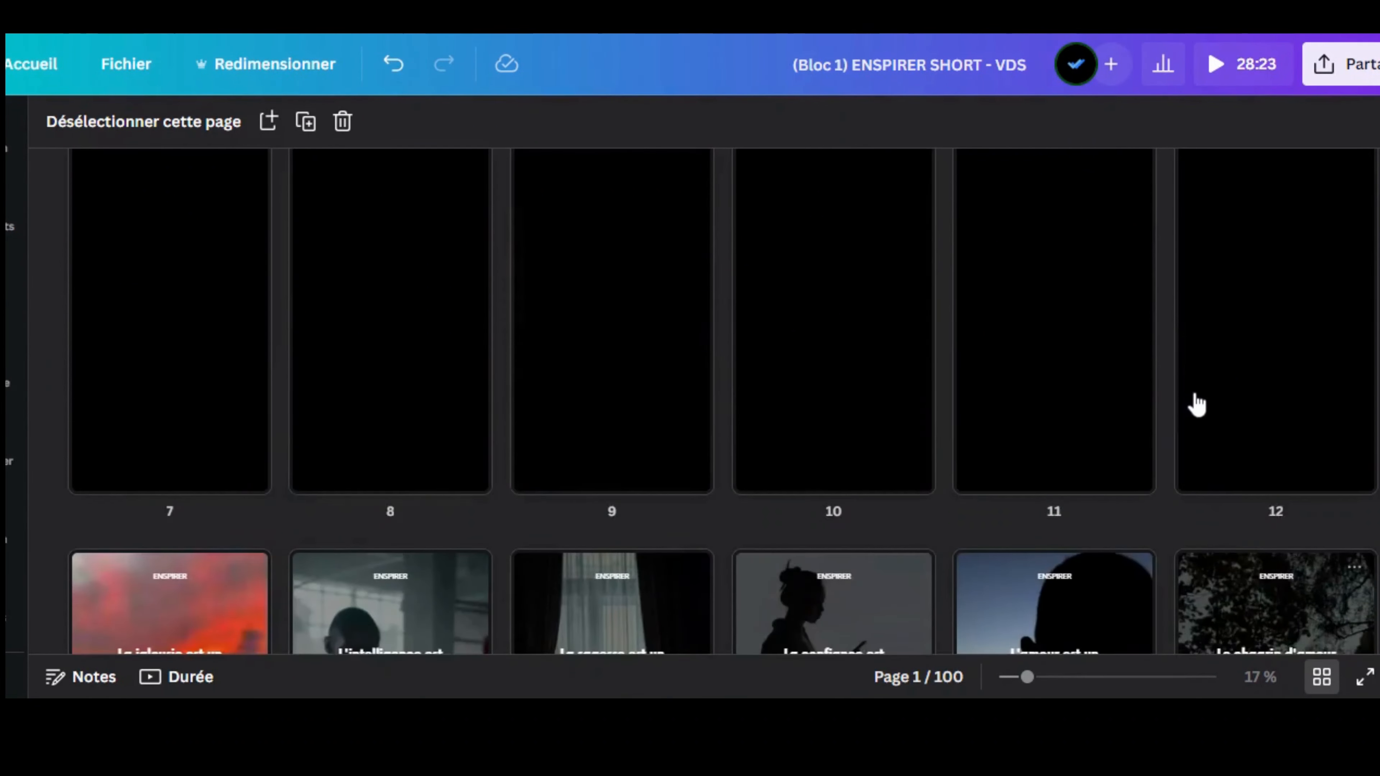
scroll(1195, 405, "down", 5)
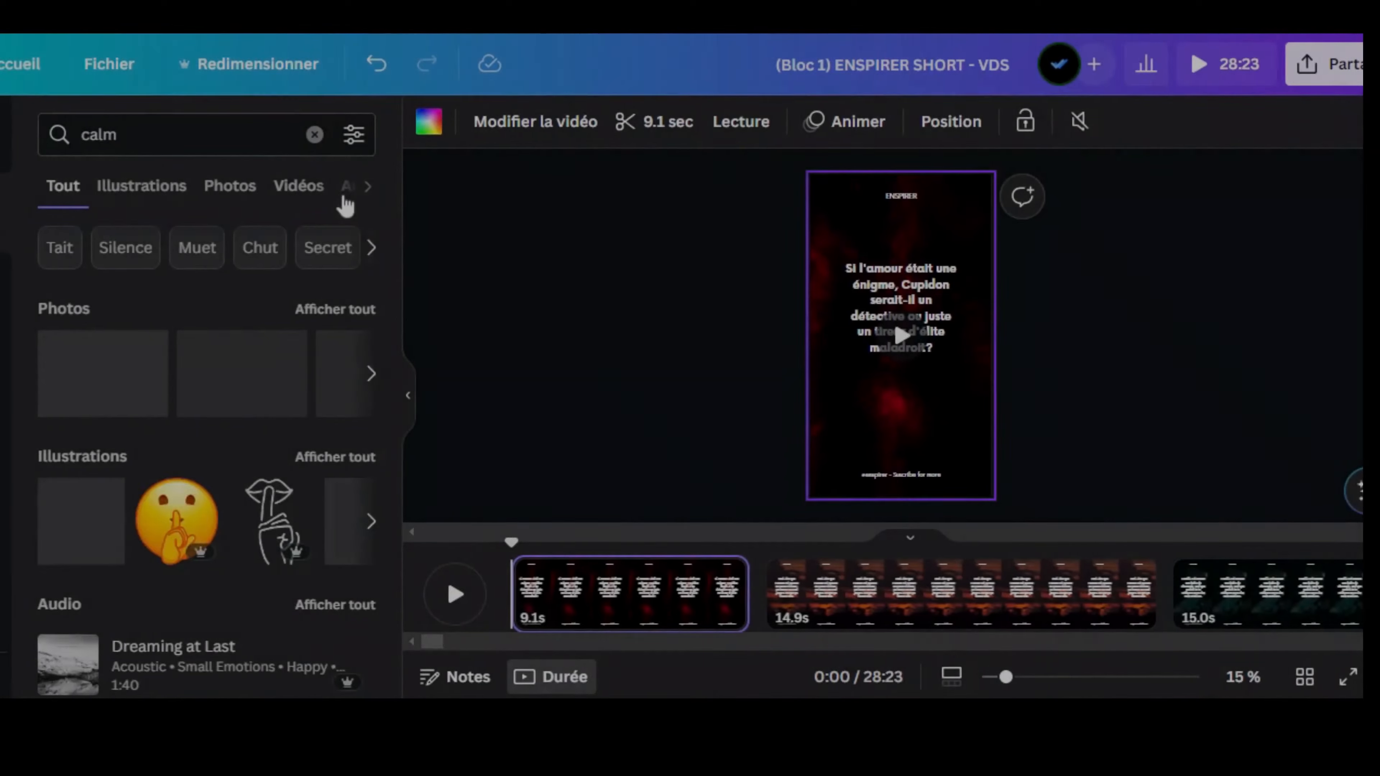
From the "calm" audio results, add Dreaming at Last at the start and Empathy at 1:40, one after the other on the same row
left_click(346, 190)
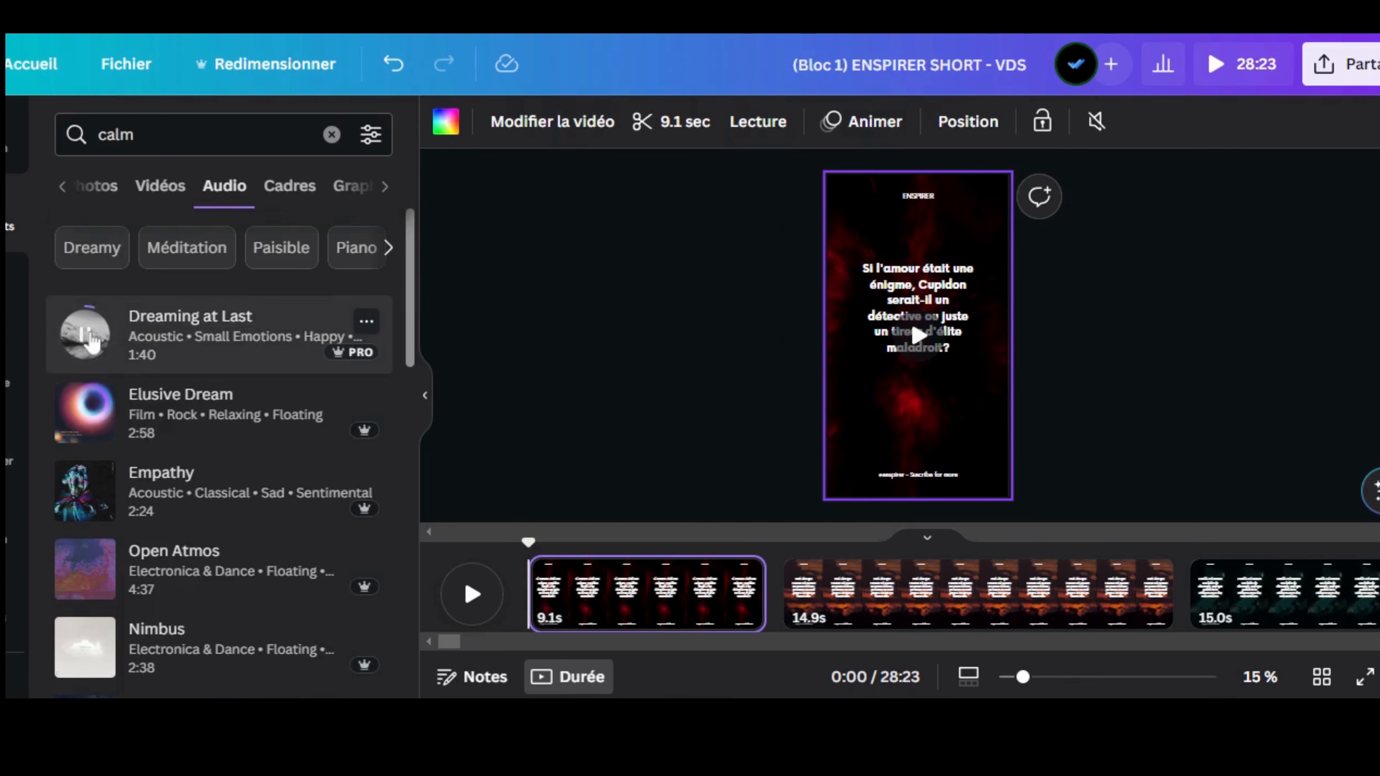
left_click(243, 328)
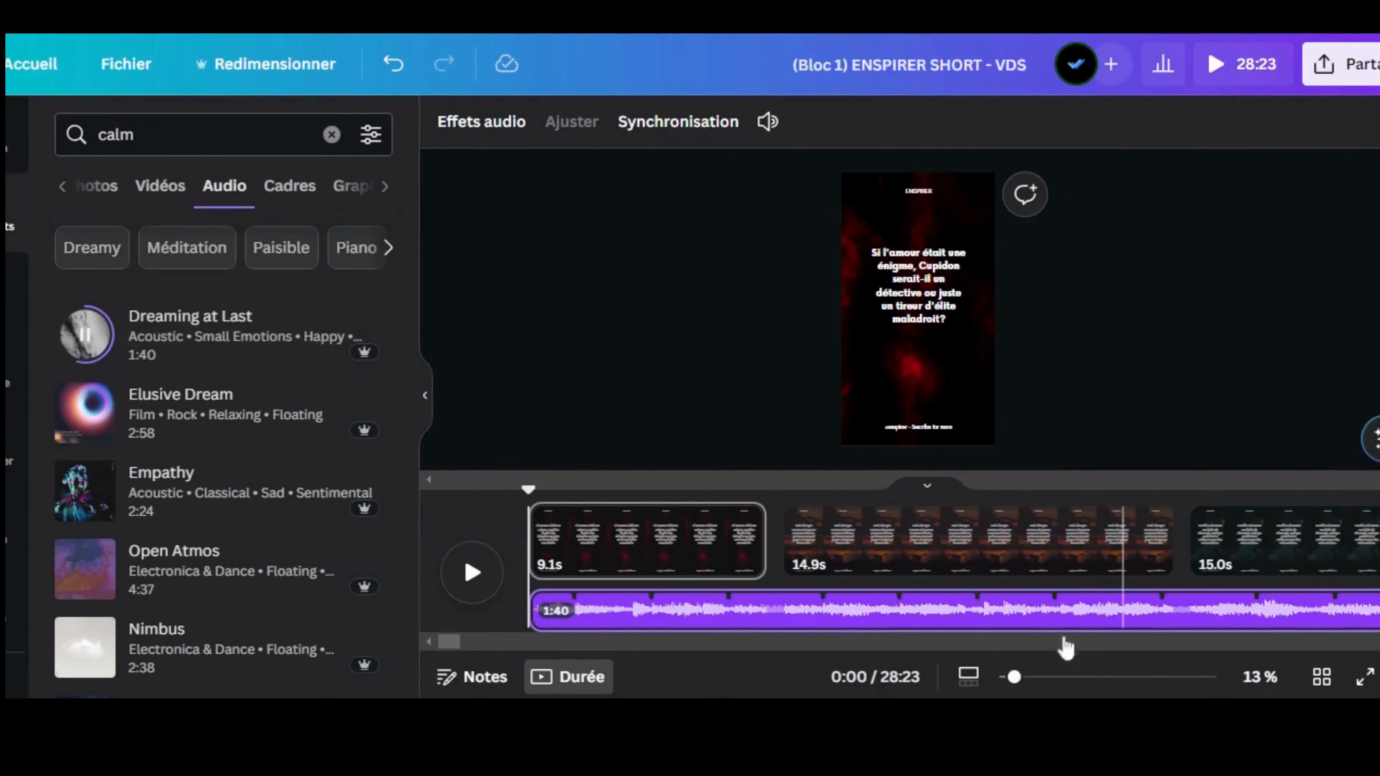
mouse_move(1025, 677)
left_mouse_down()
mouse_move(1084, 679)
mouse_move(998, 676)
left_mouse_up()
left_click(1096, 486)
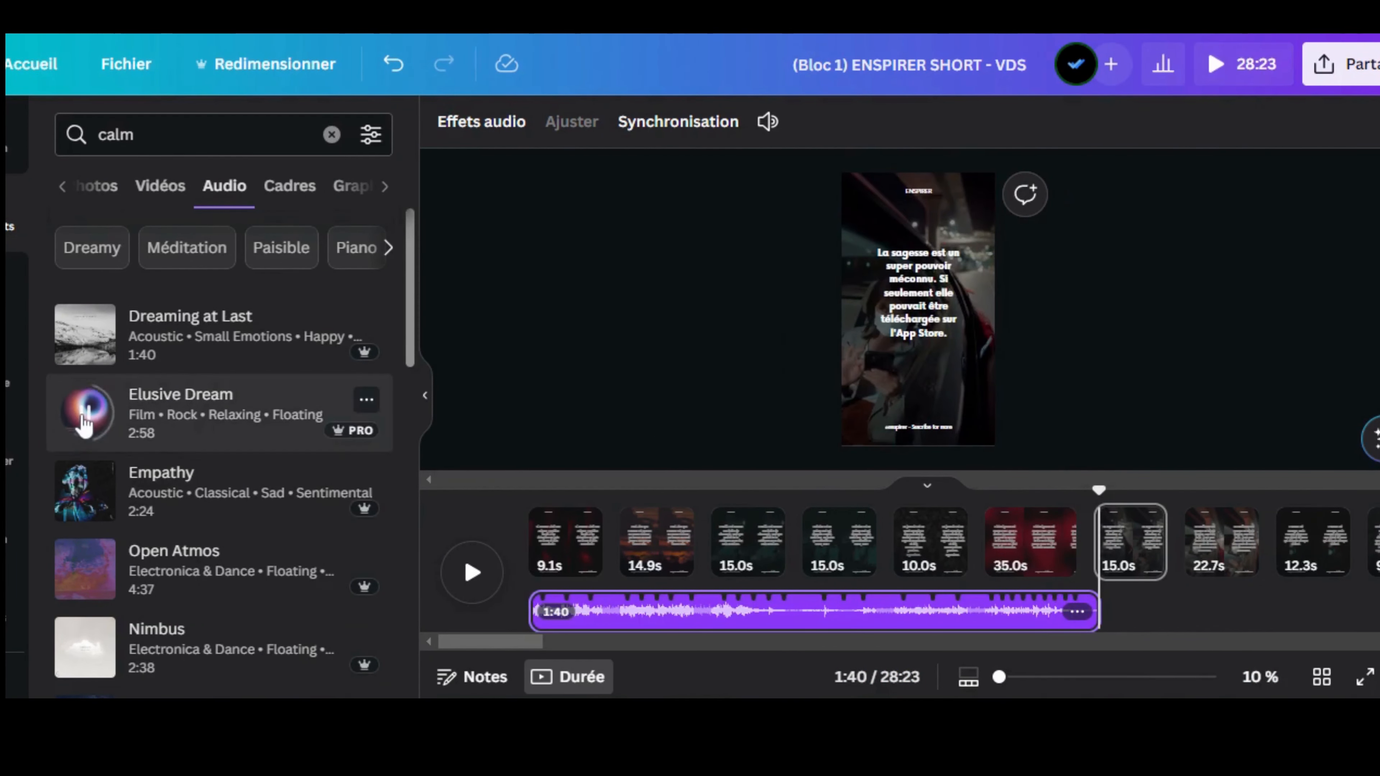
left_click(150, 493)
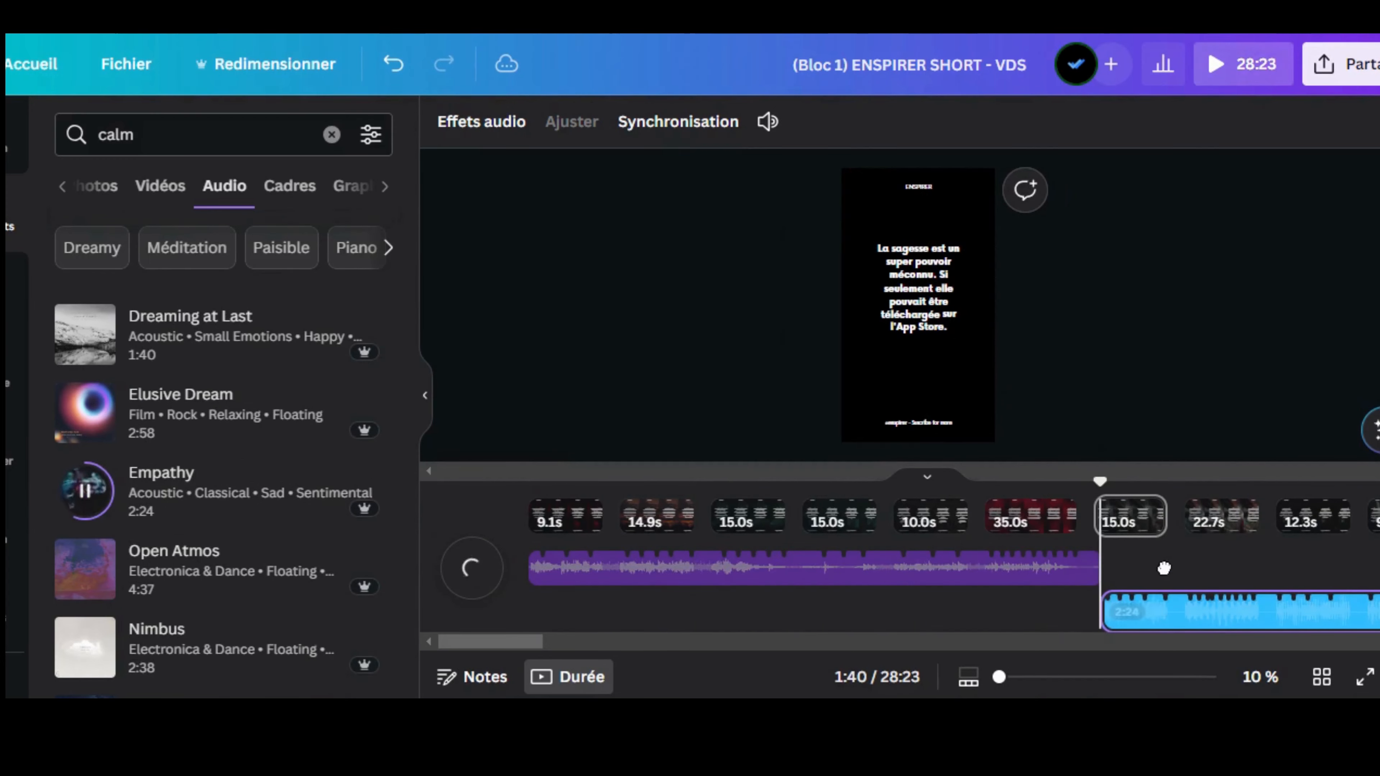
left_click_drag(538, 643, 578, 643)
left_click_drag(780, 592, 784, 569)
Append the calm tracks Open Atmos and Floating in Space after the end of Empathy
left_click_drag(568, 641, 915, 642)
left_click(761, 538)
scroll(335, 414, "down", 3)
left_click(169, 288)
left_click(900, 615)
left_click(190, 597)
Append the calm track Perhaps It's Meant to Be at 10:42, where the previous track ends
left_click(753, 612)
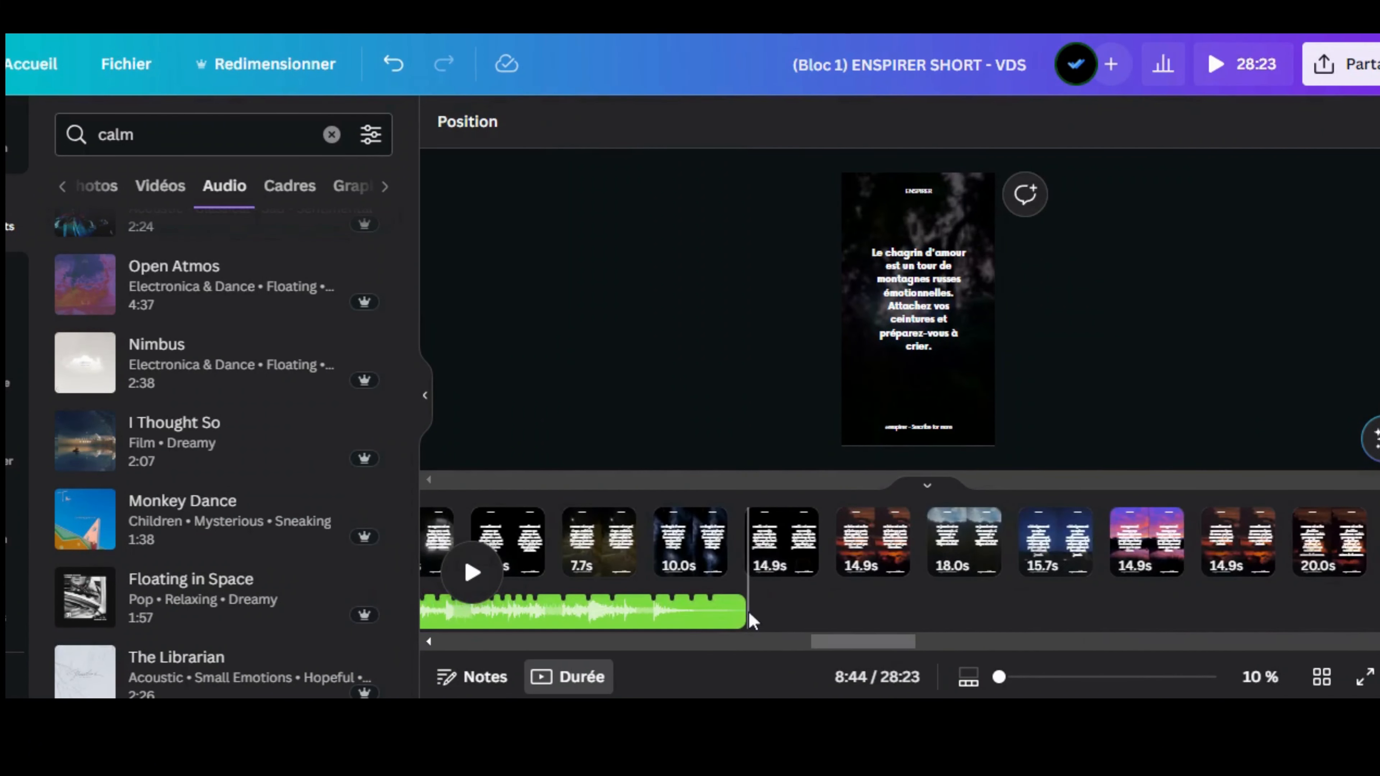
left_click(751, 620)
scroll(212, 326, "down", 5)
left_click(111, 433)
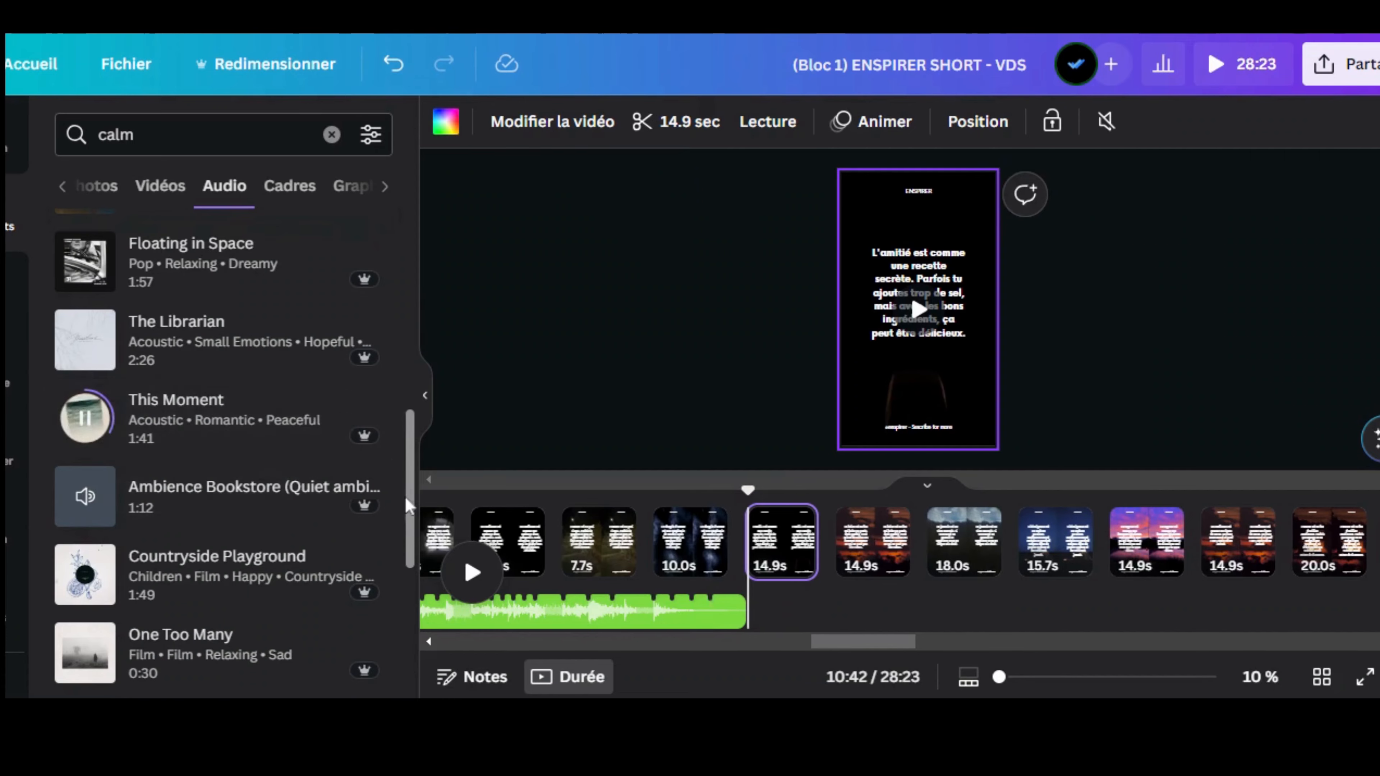
scroll(199, 435, "down", 5)
left_click(201, 415)
left_click(178, 412)
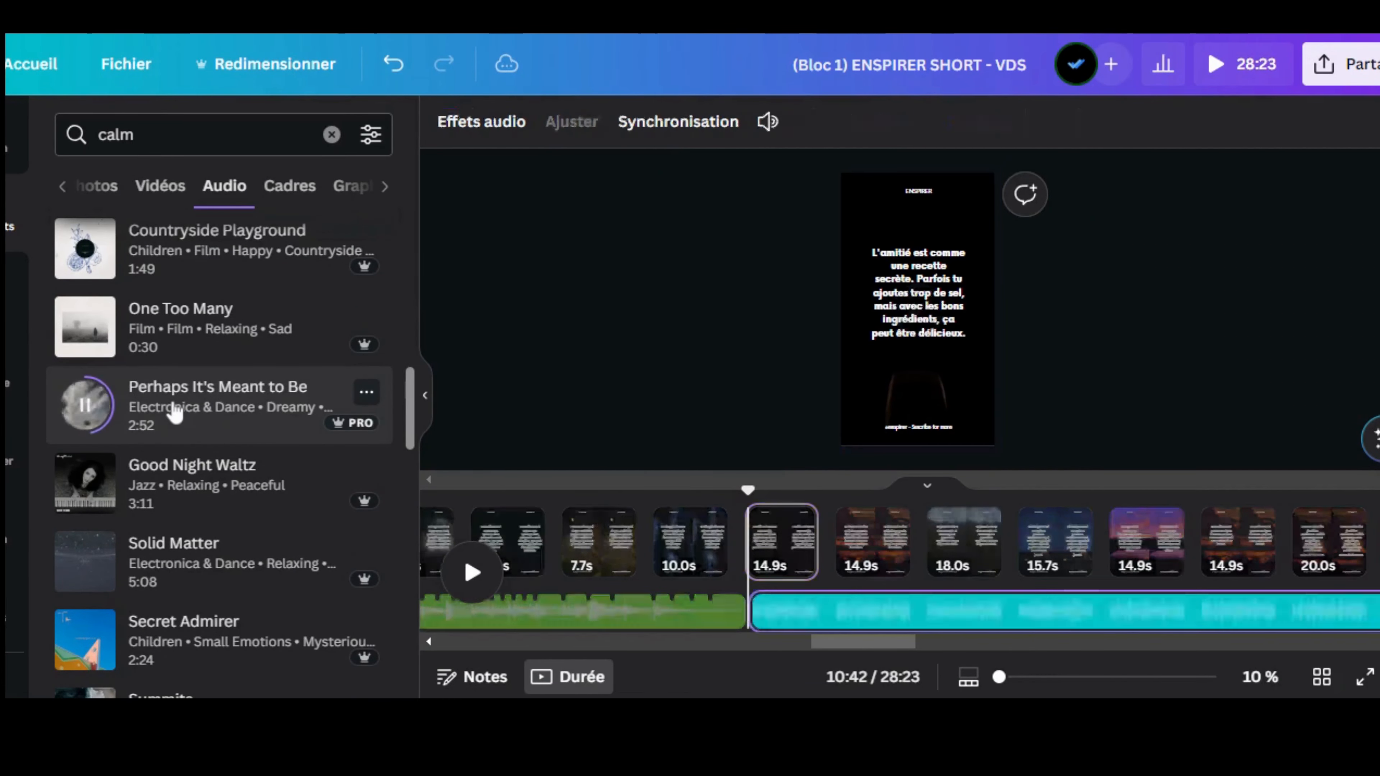